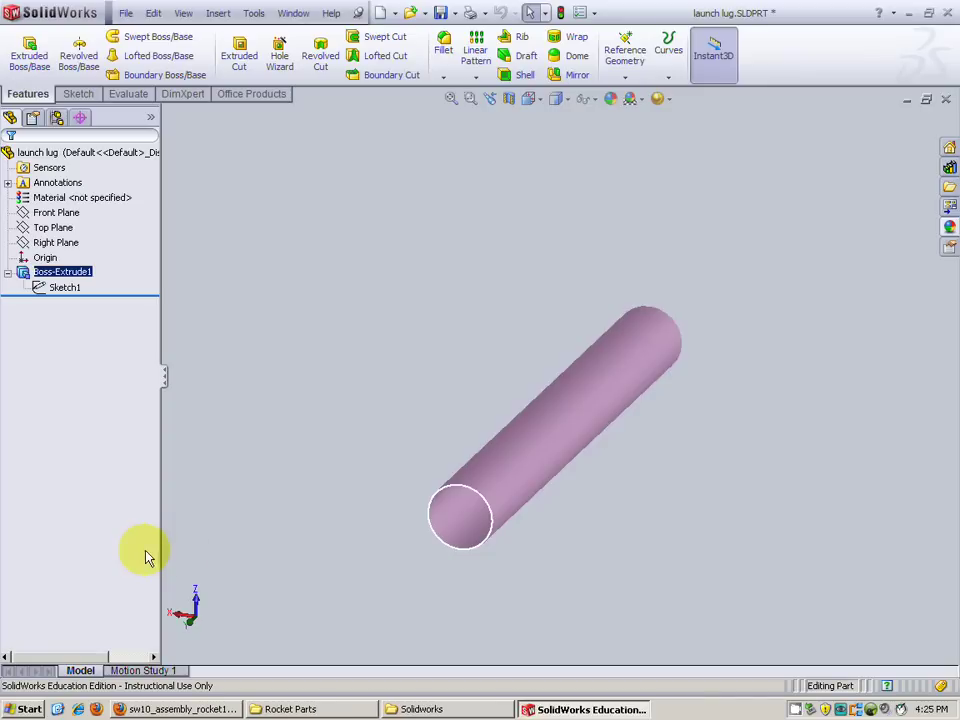
Step: Rotate the view so the launch lug tube's open, hollow end faces the viewer
middle_drag(601, 518, 748, 471)
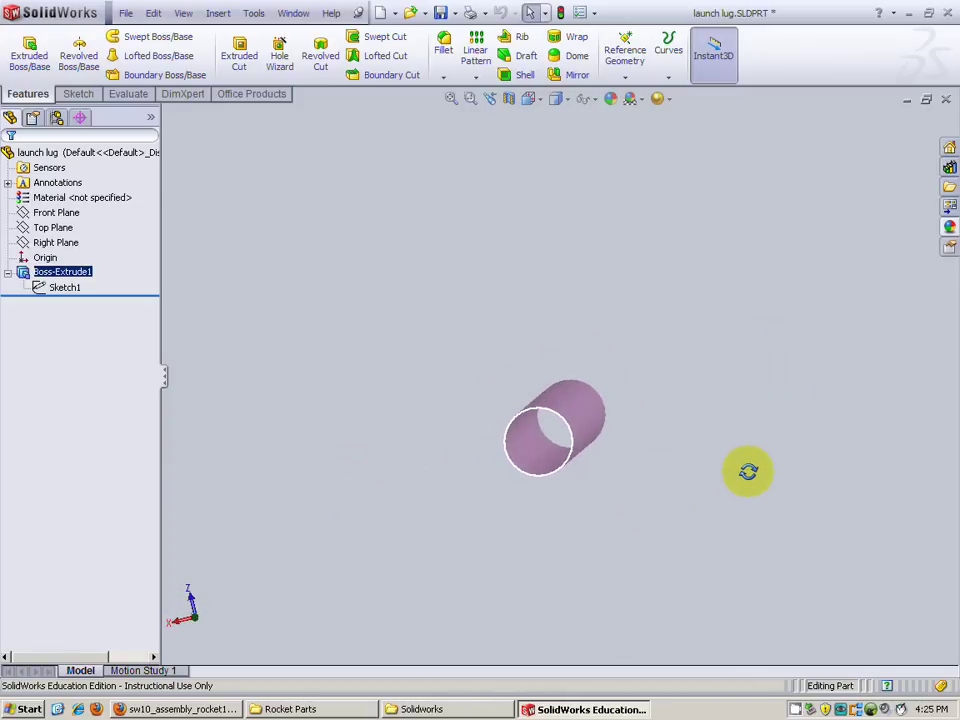
Step: Minimize the launch lug window and create a new blank part
click(906, 101)
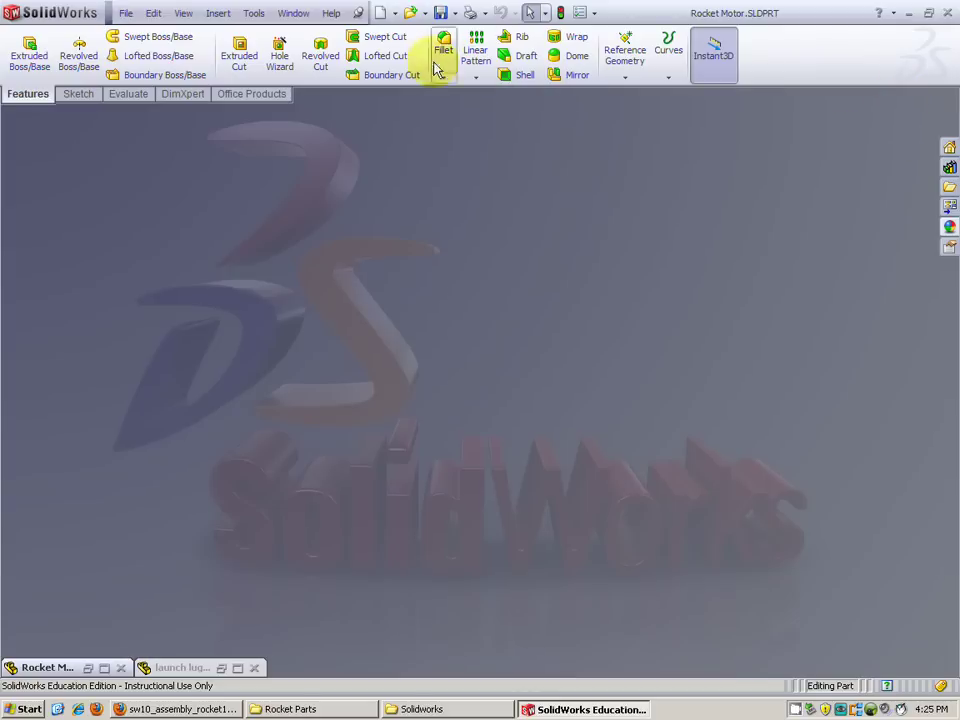
click(384, 14)
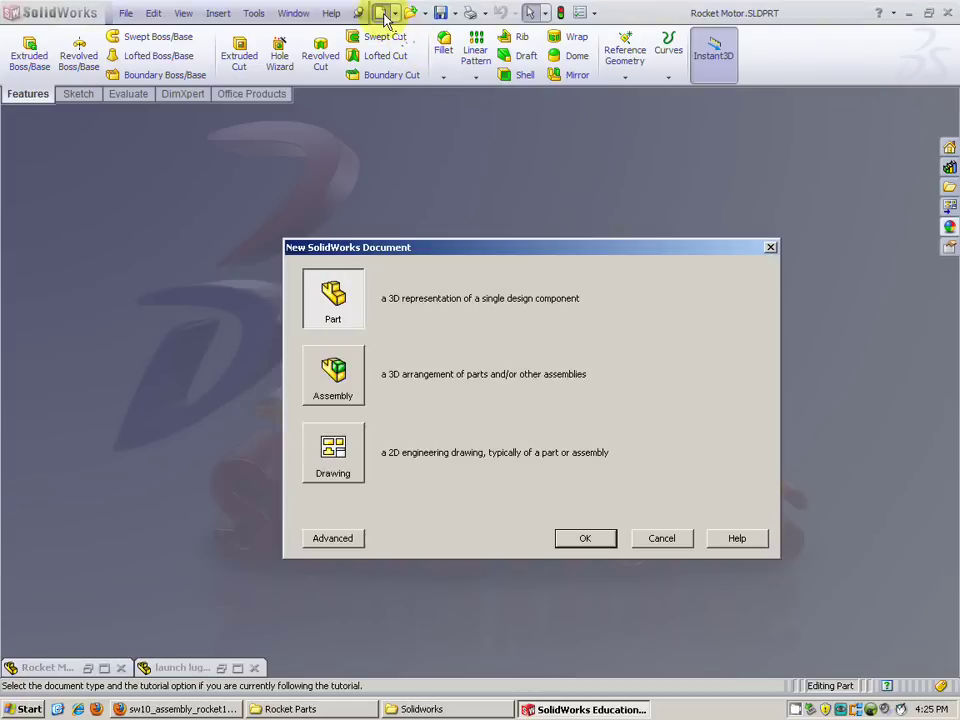
double_click(340, 300)
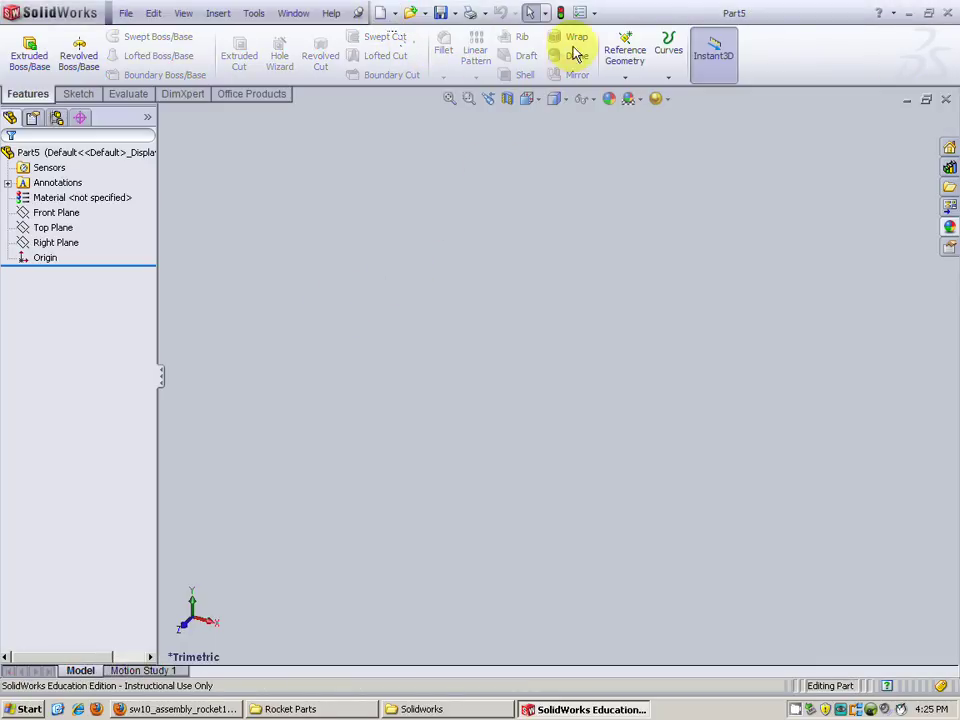
Step: Set the part's document units to IPS with .1234 length decimals
click(588, 13)
click(199, 40)
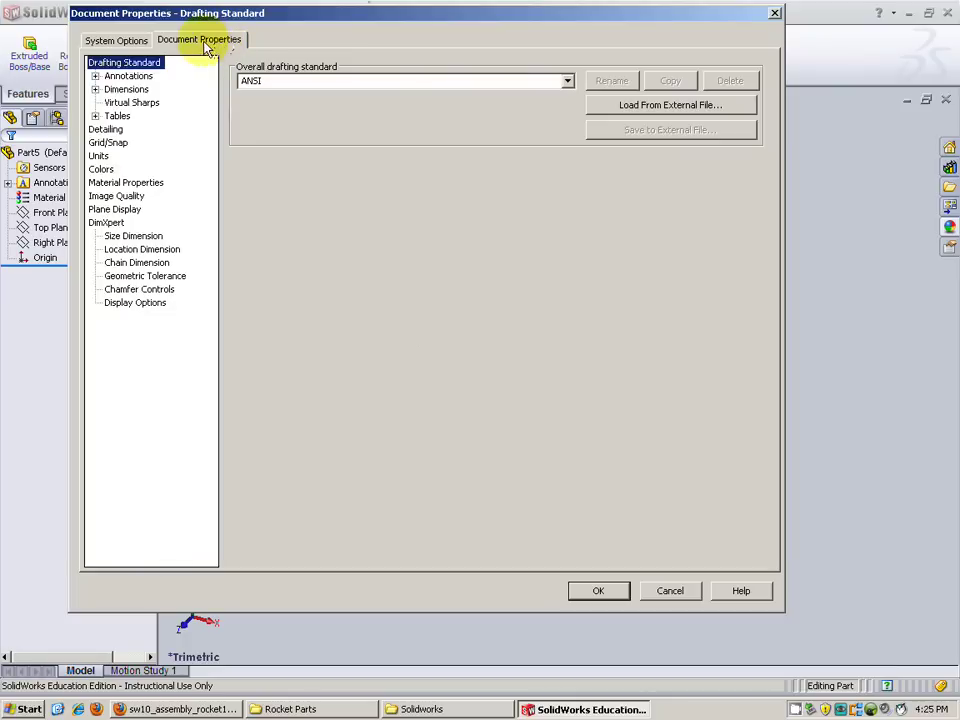
click(98, 156)
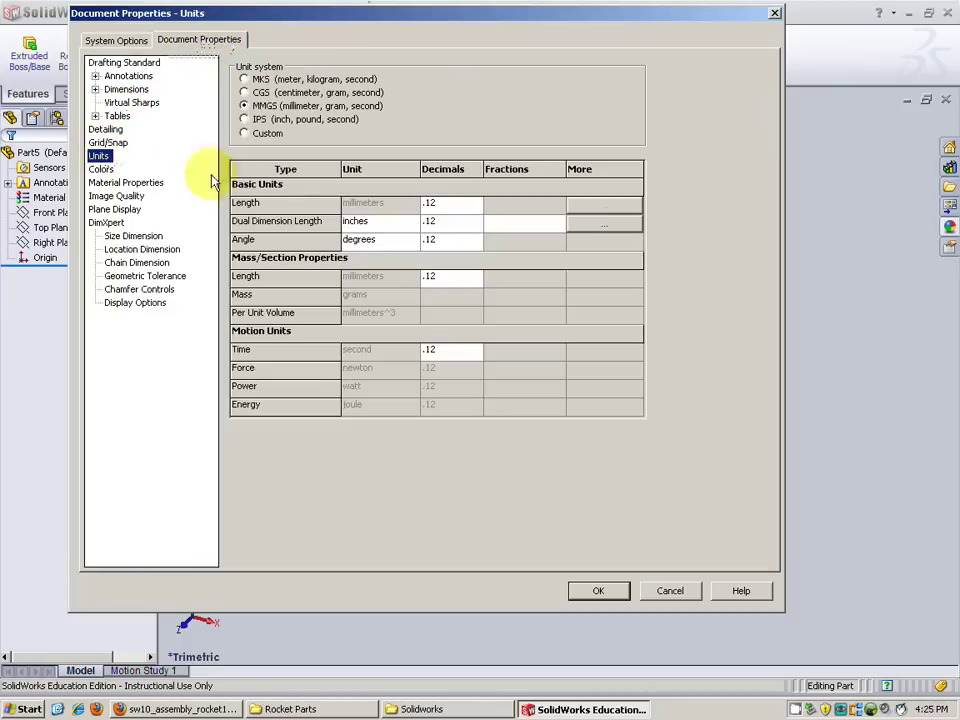
click(290, 120)
click(475, 203)
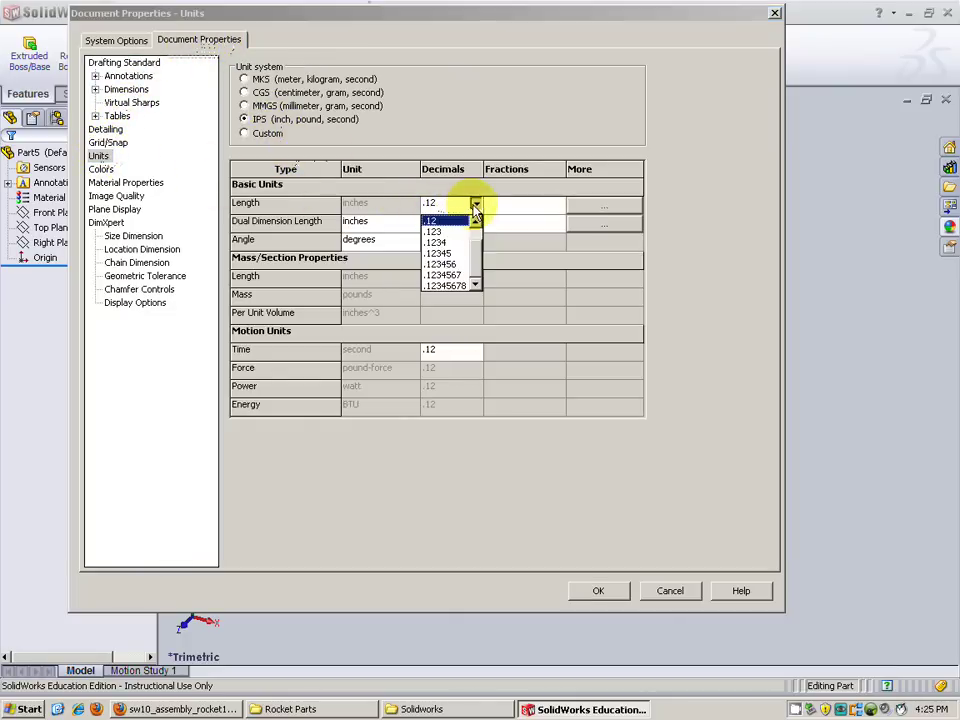
click(440, 240)
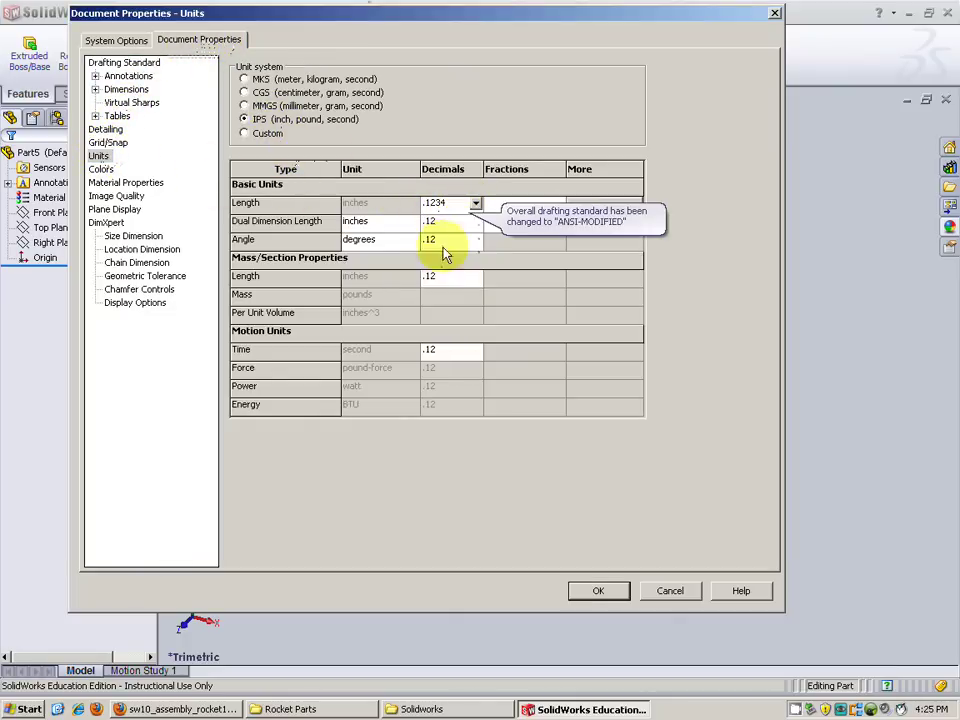
click(598, 591)
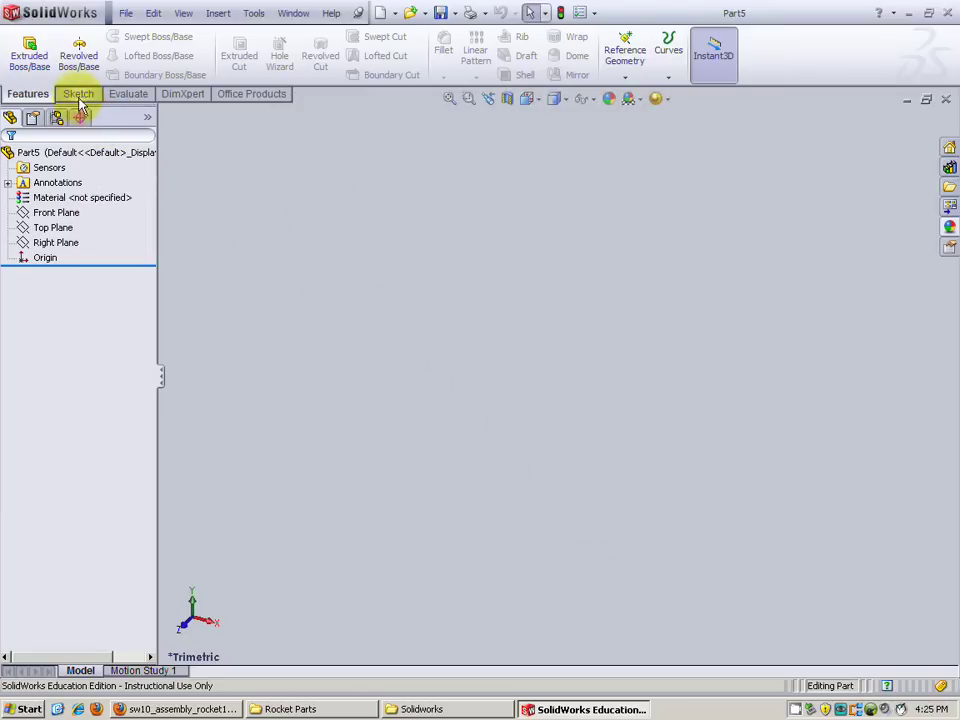
Step: Save the empty part as 'launch lug2.SLDPRT' in the Rocket Parts folder
click(440, 12)
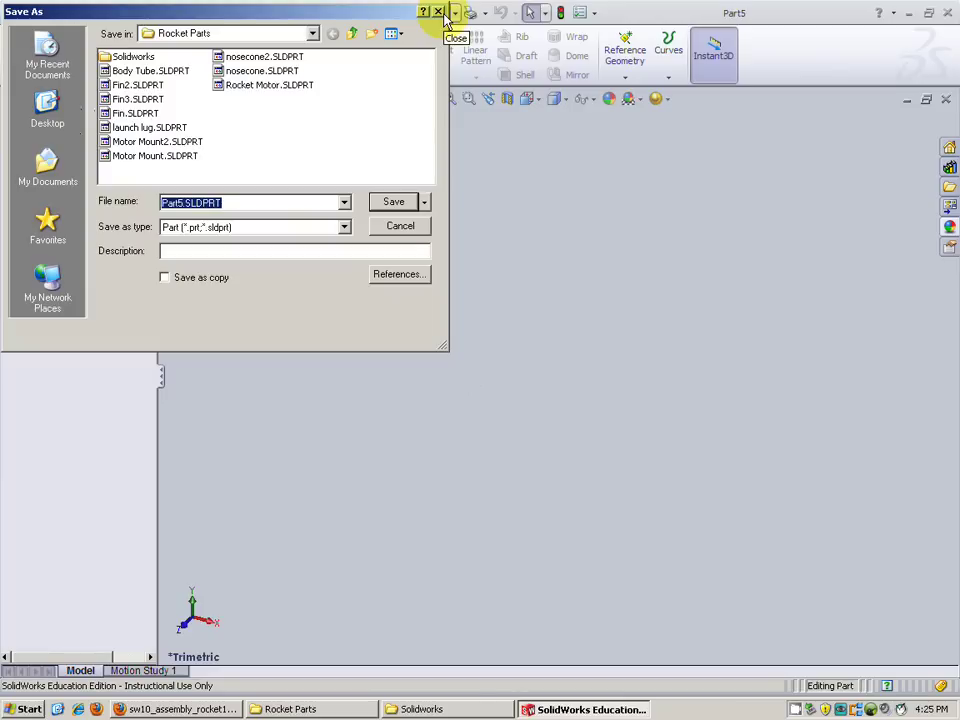
text(Lau)
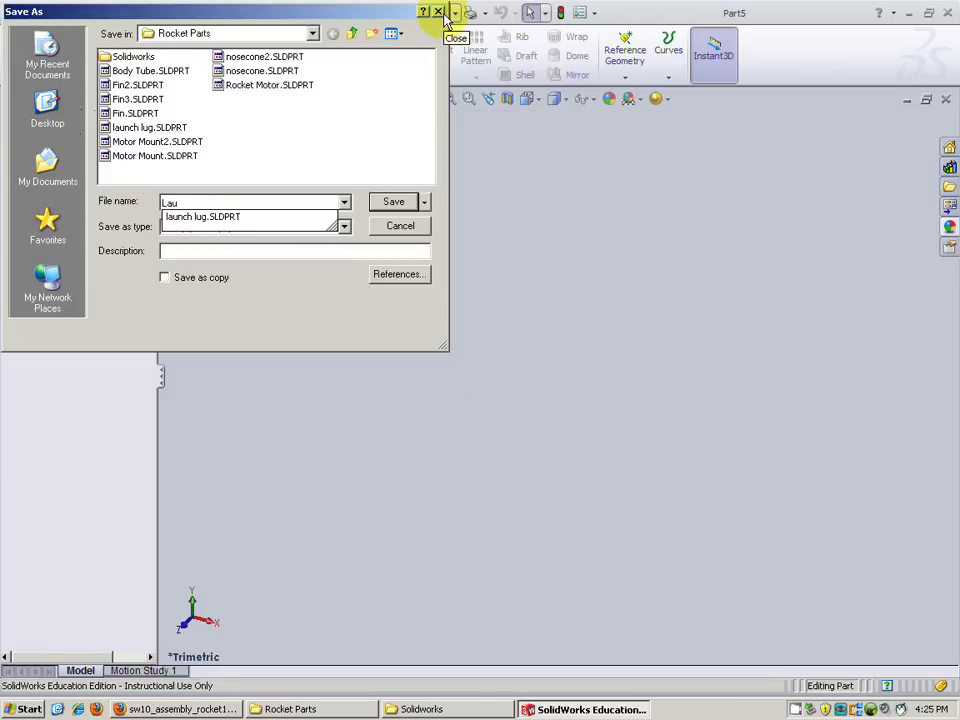
key(Down)
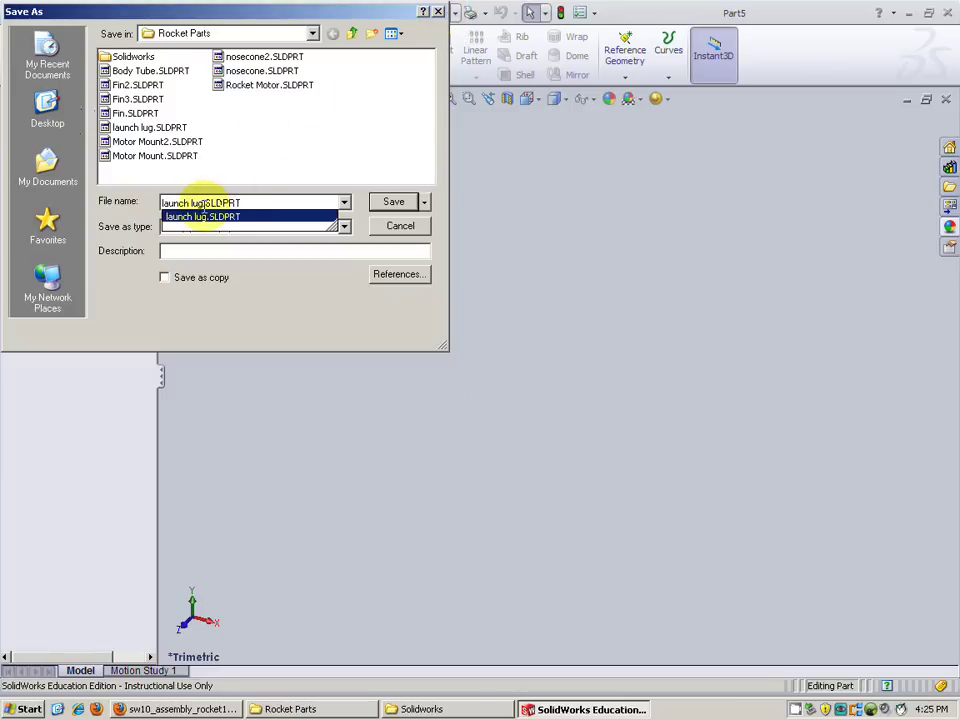
text(2)
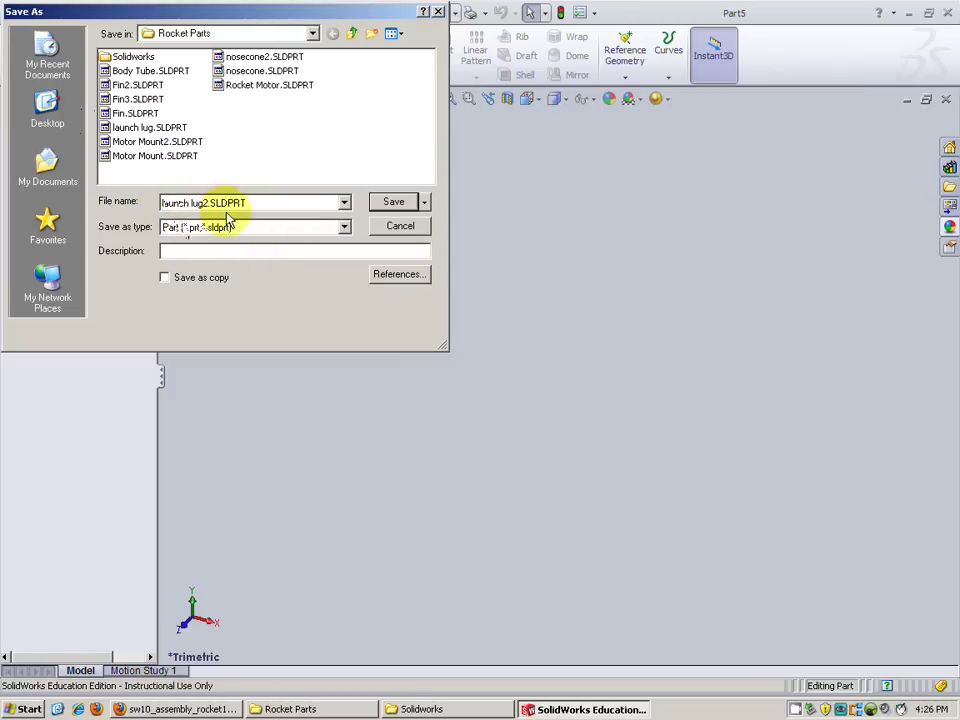
click(393, 201)
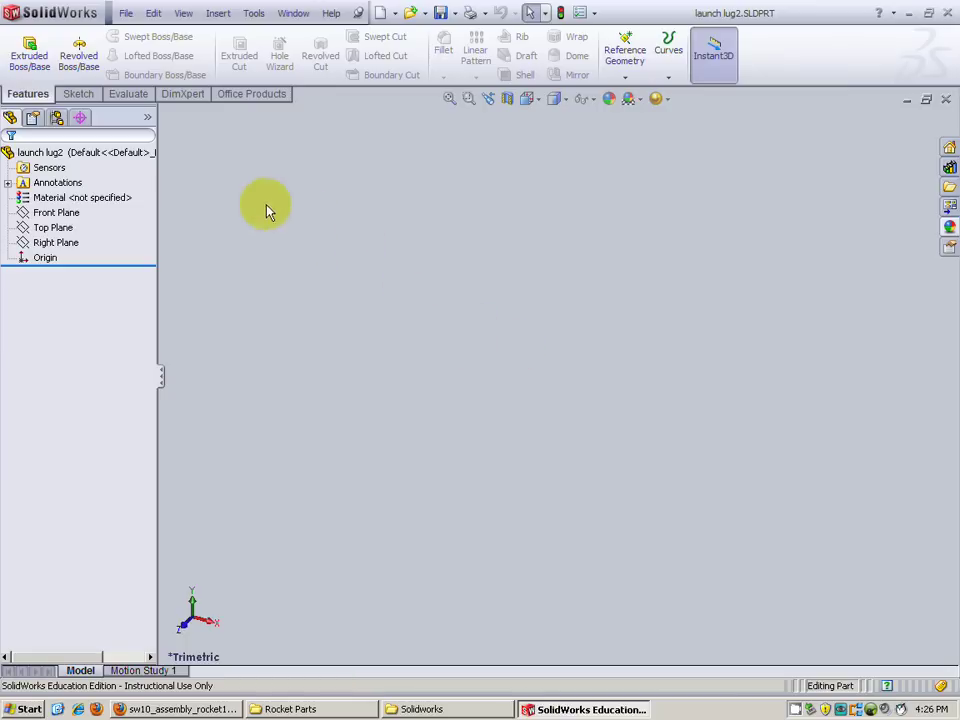
Step: Sketch an origin-centred circle of roughly 0.596 in radius on the Top Plane
click(78, 94)
click(23, 47)
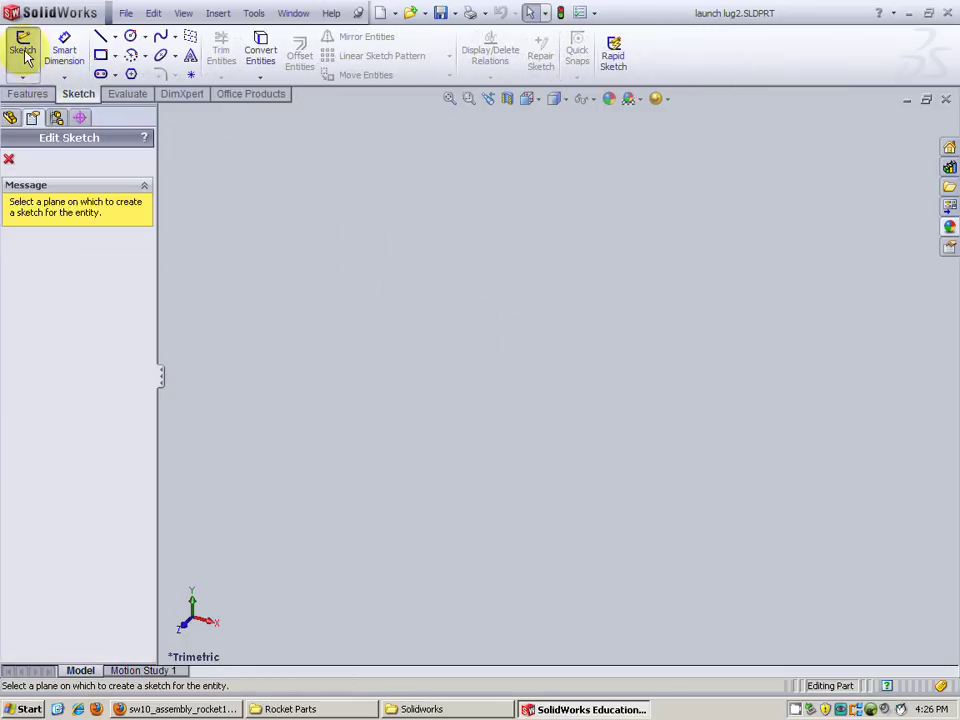
click(132, 38)
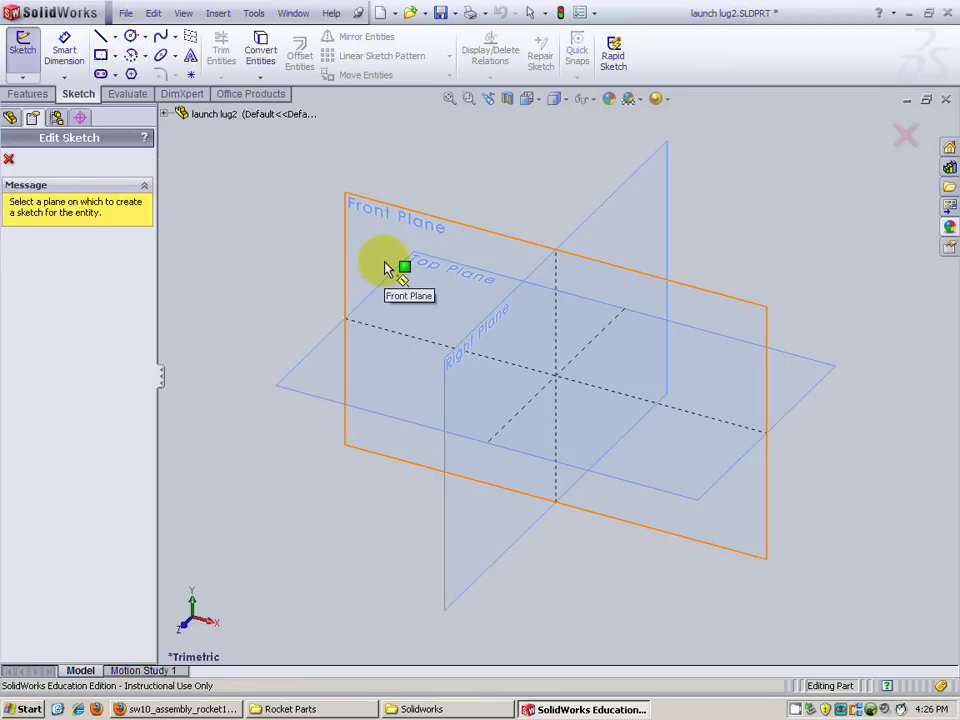
click(382, 376)
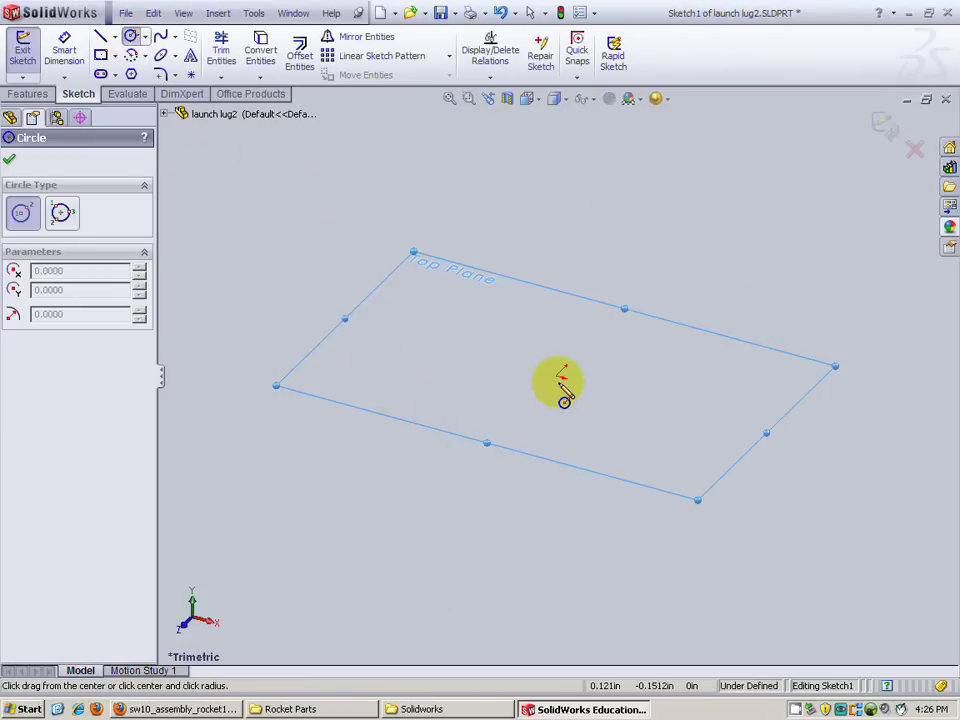
click(561, 373)
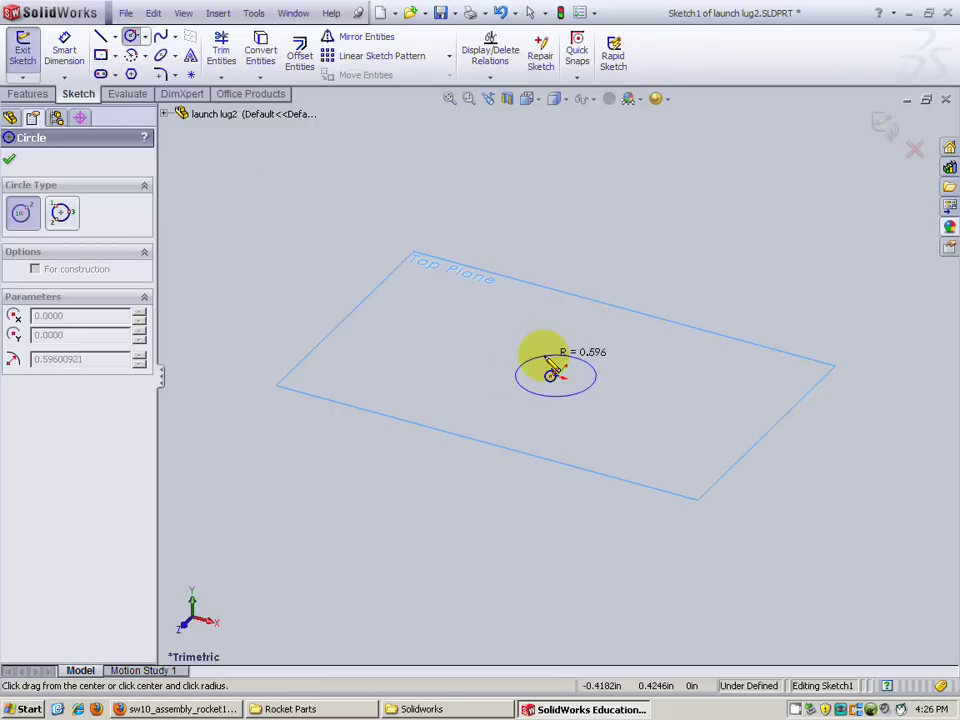
click(543, 350)
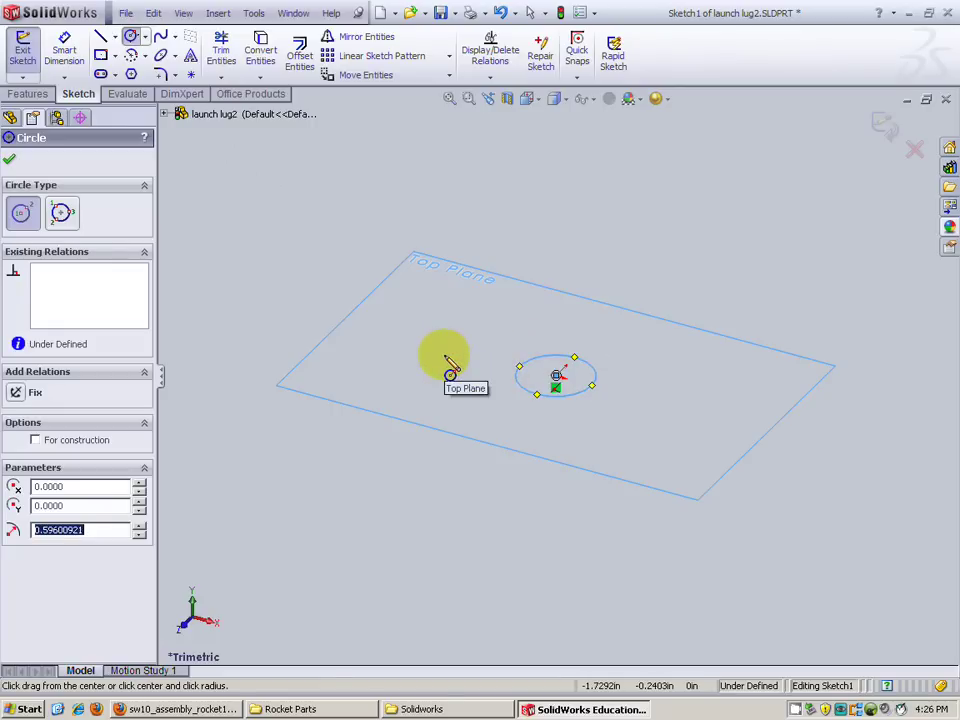
Step: Dimension the circle's diameter as 3/16 in
click(63, 53)
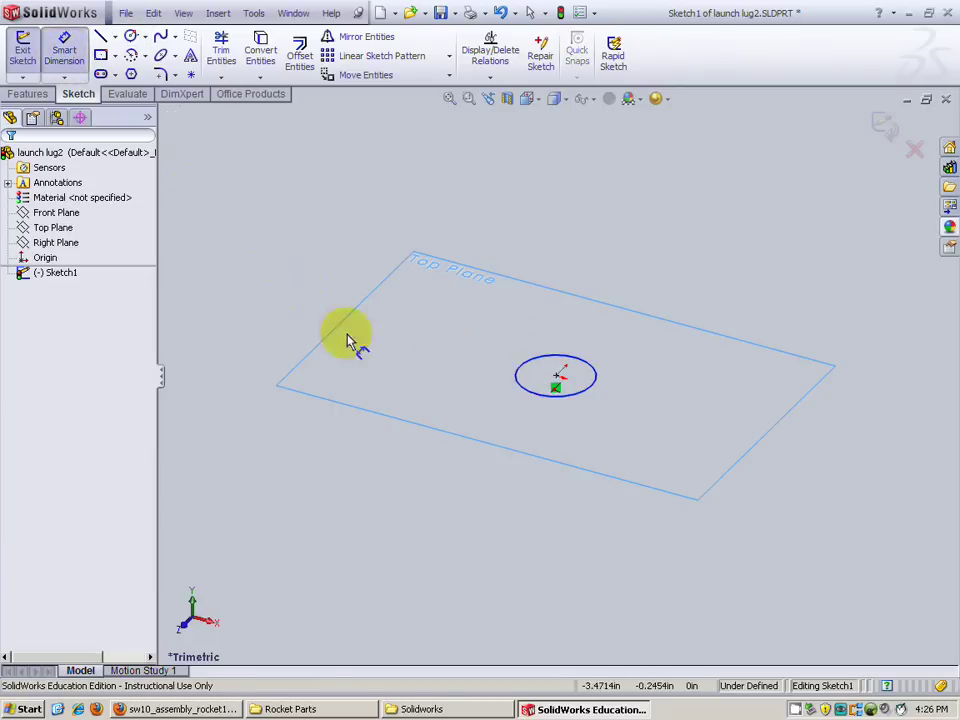
click(519, 379)
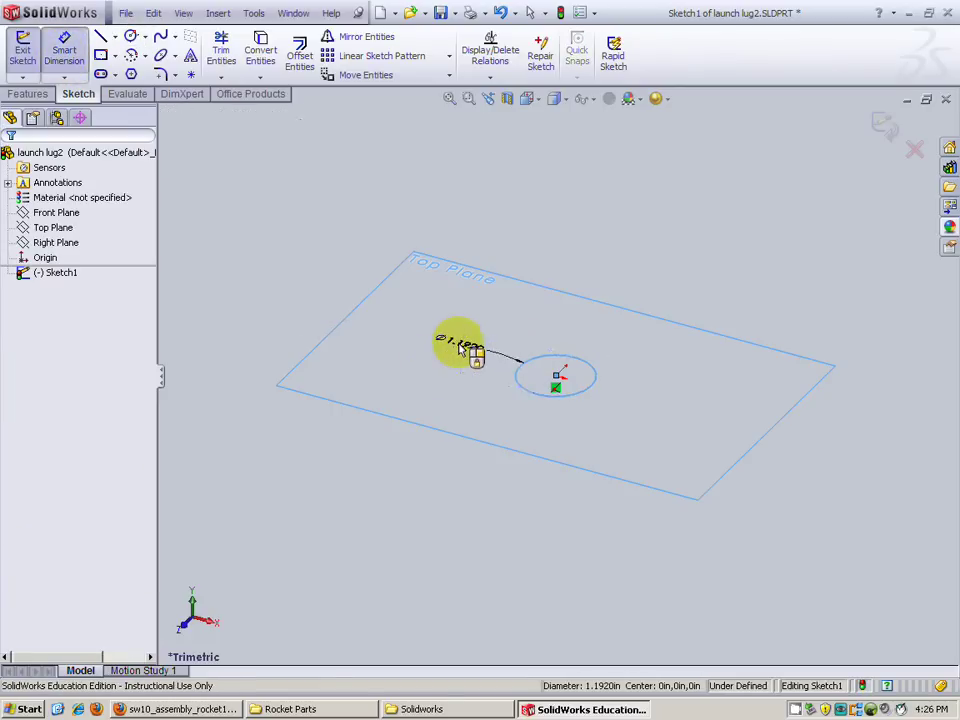
click(474, 358)
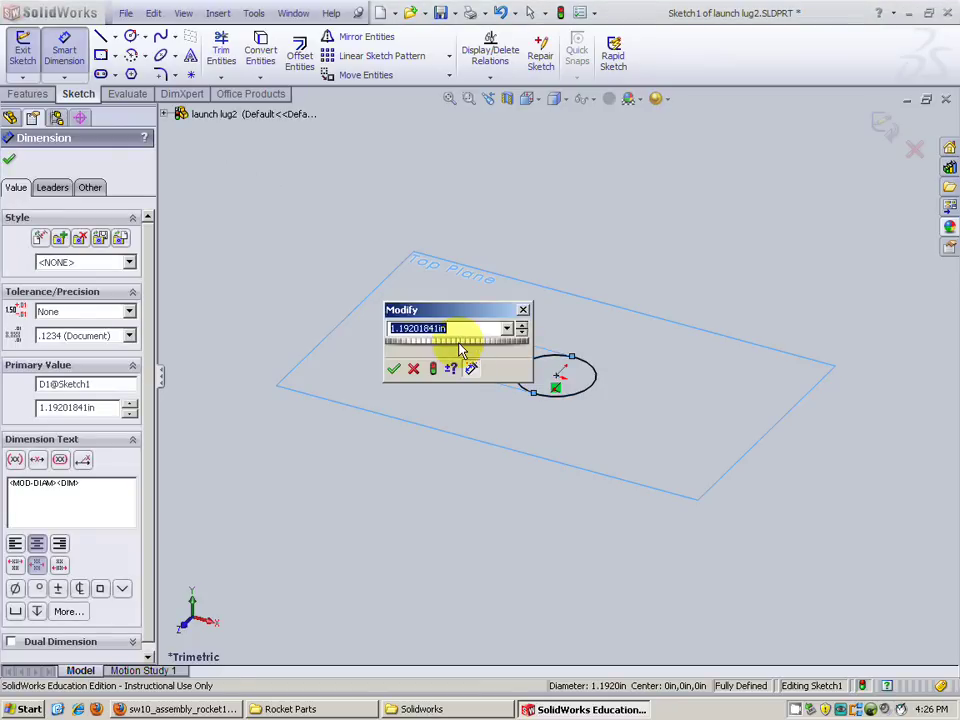
text(3/16)
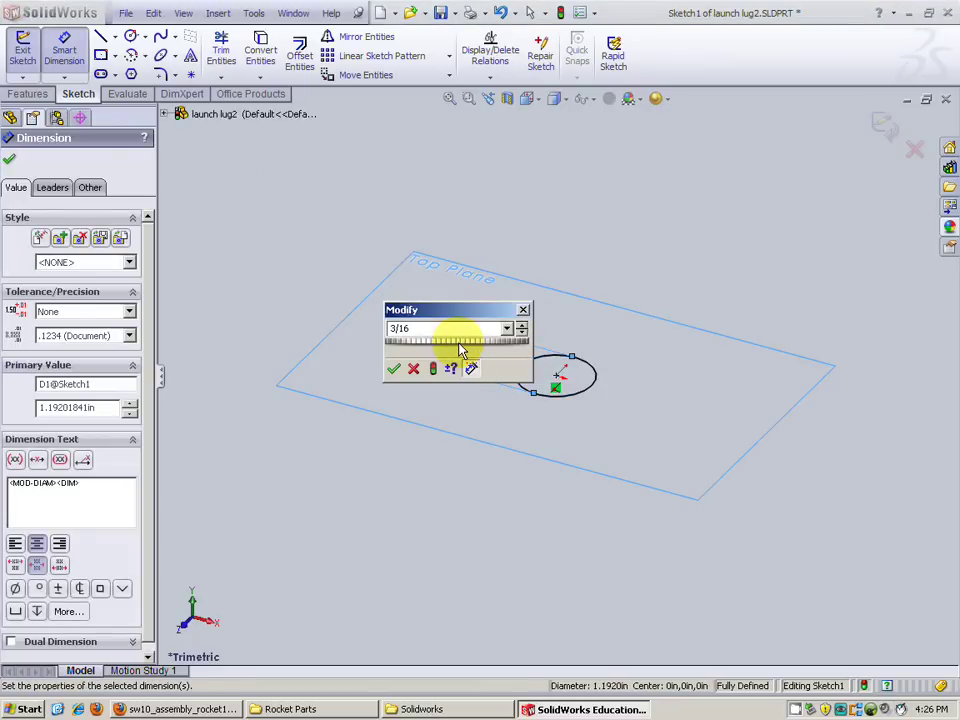
key(Return)
Step: Look at the sketch from the Top view and move the ø.1875 dimension beside the circle
scroll(557, 400, down, 5)
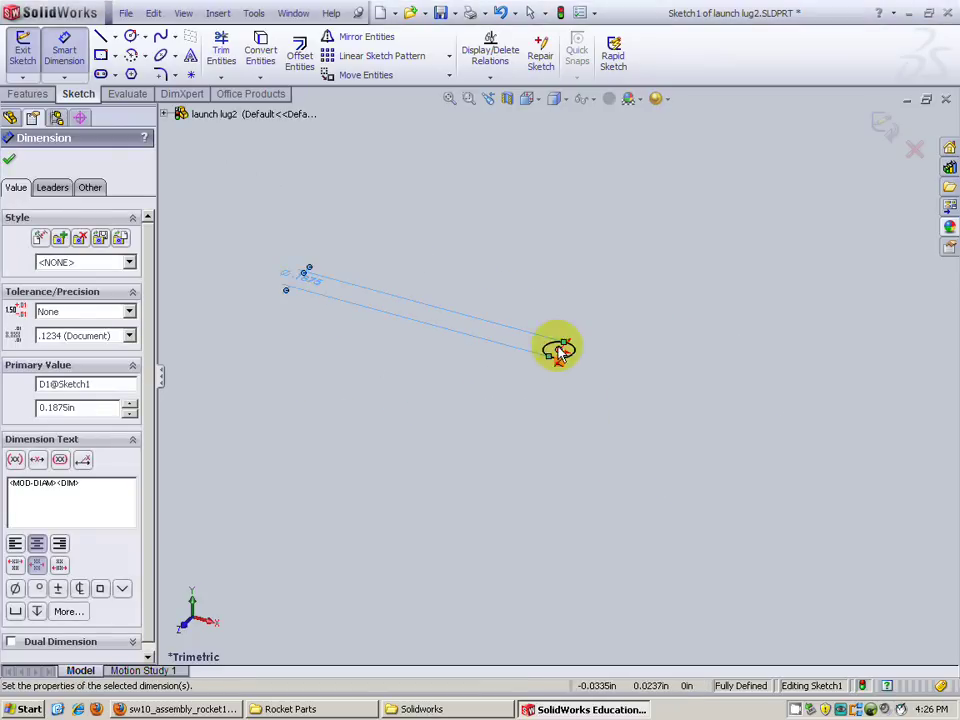
click(539, 99)
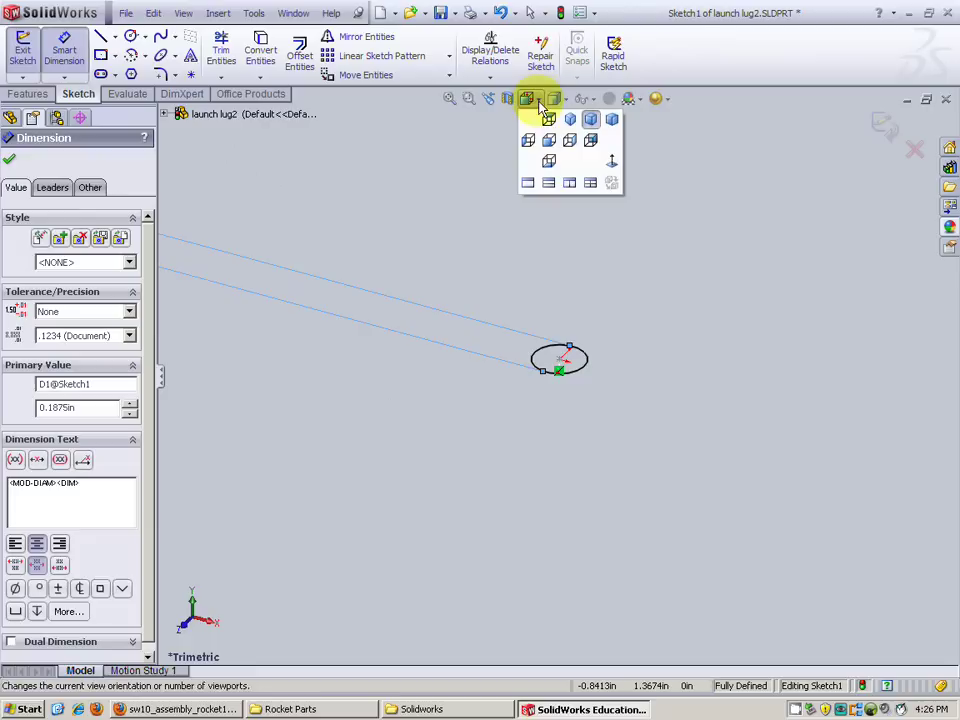
click(611, 162)
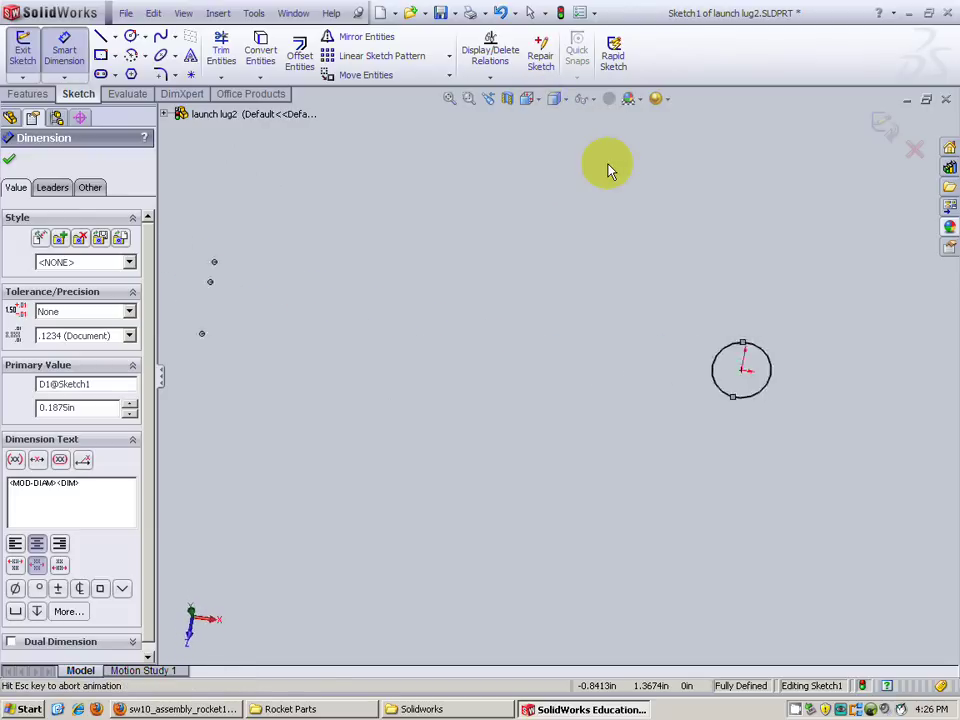
click(539, 99)
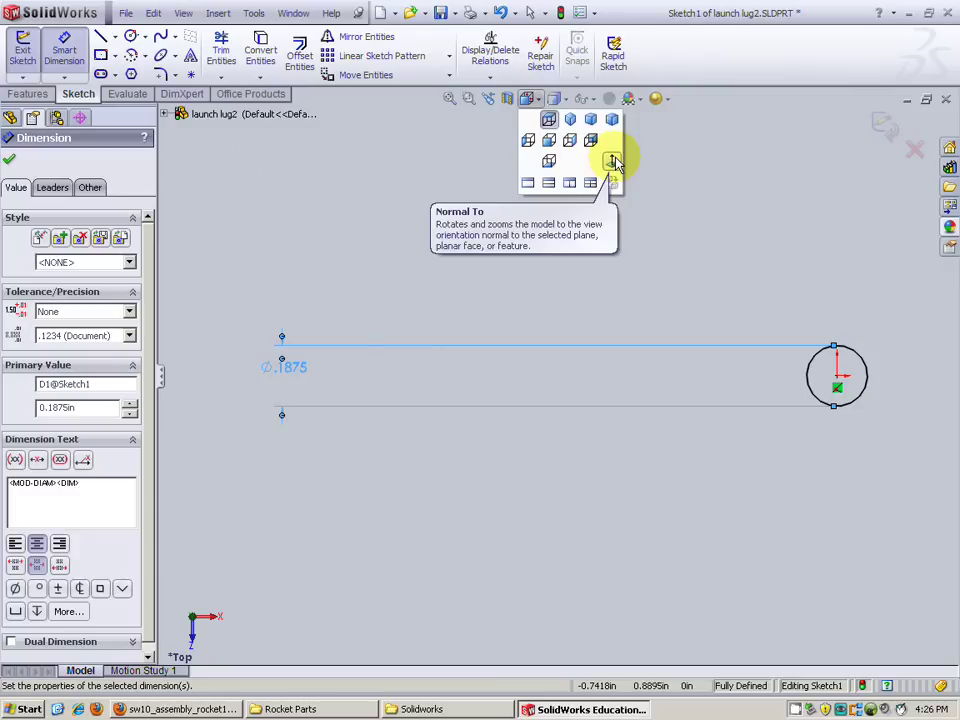
click(288, 370)
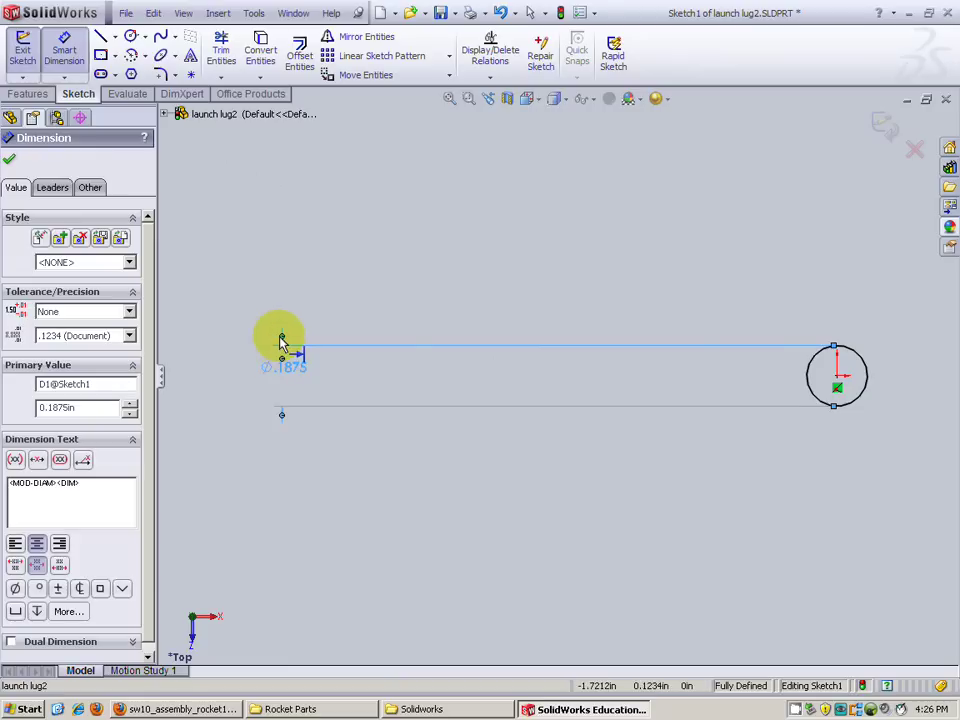
mouse_move(274, 375)
mouse_down()
mouse_move(396, 368)
mouse_move(831, 379)
mouse_up()
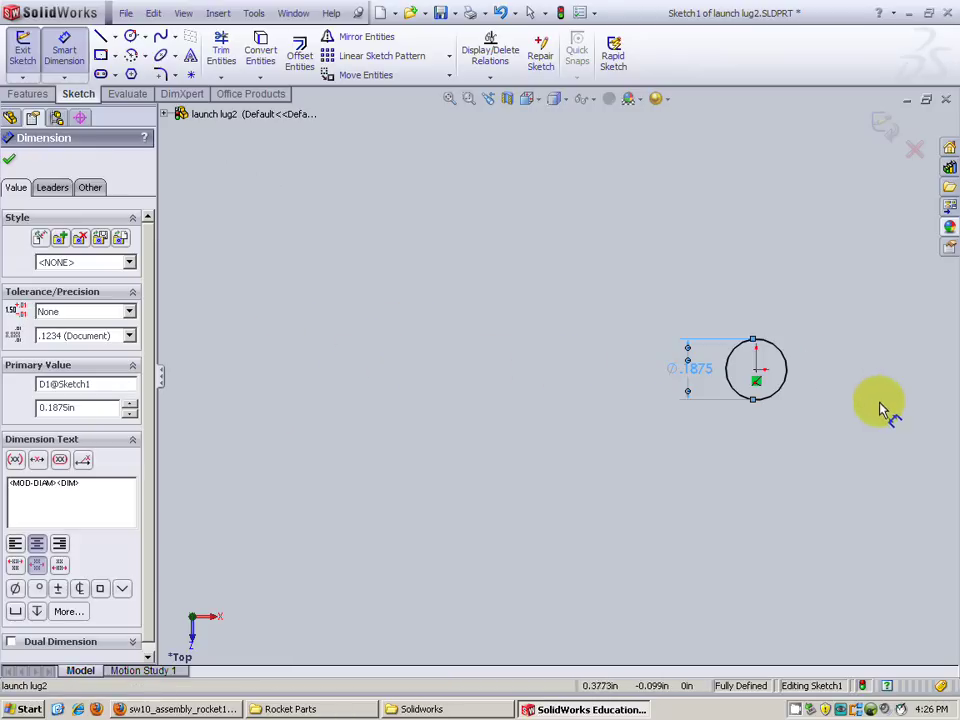
scroll(812, 390, down, 3)
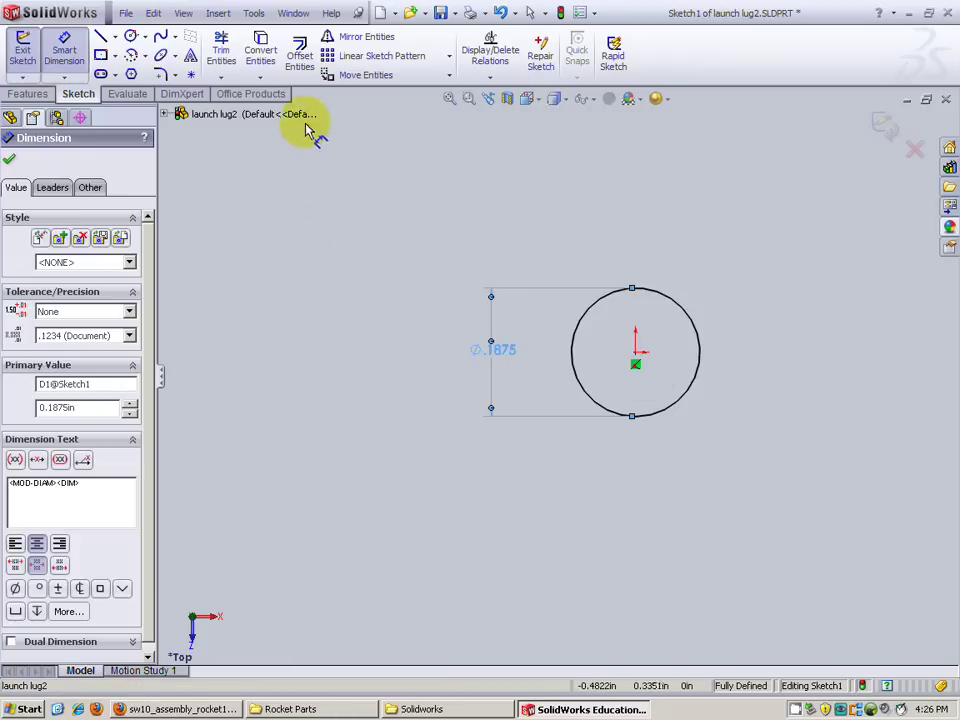
Step: Offset the circle 0.005 in inward to form the inner tube wall
click(298, 56)
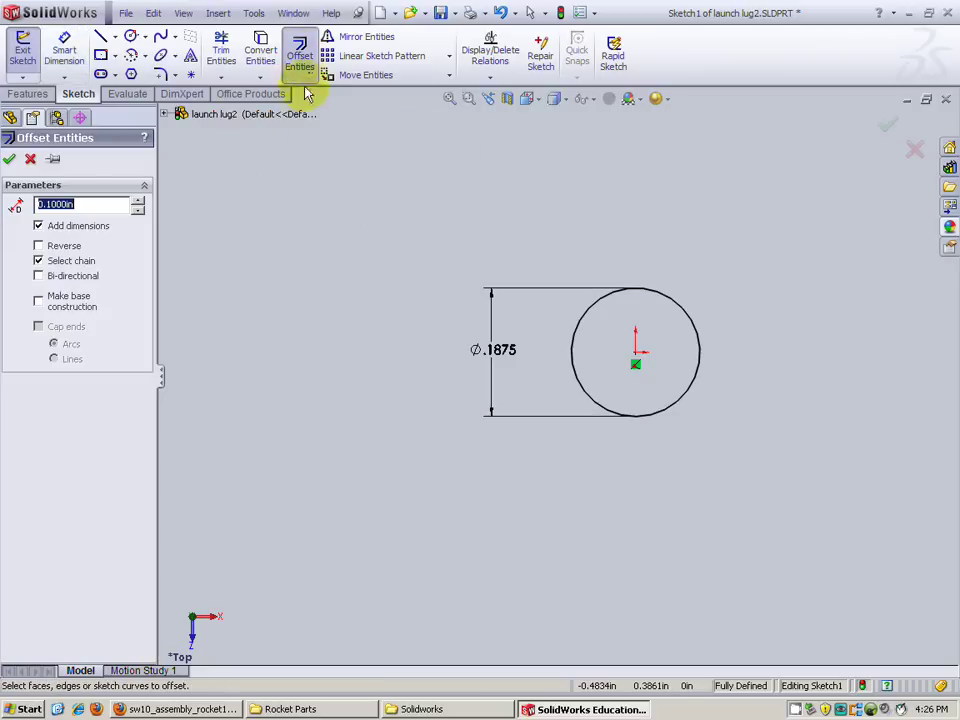
click(574, 343)
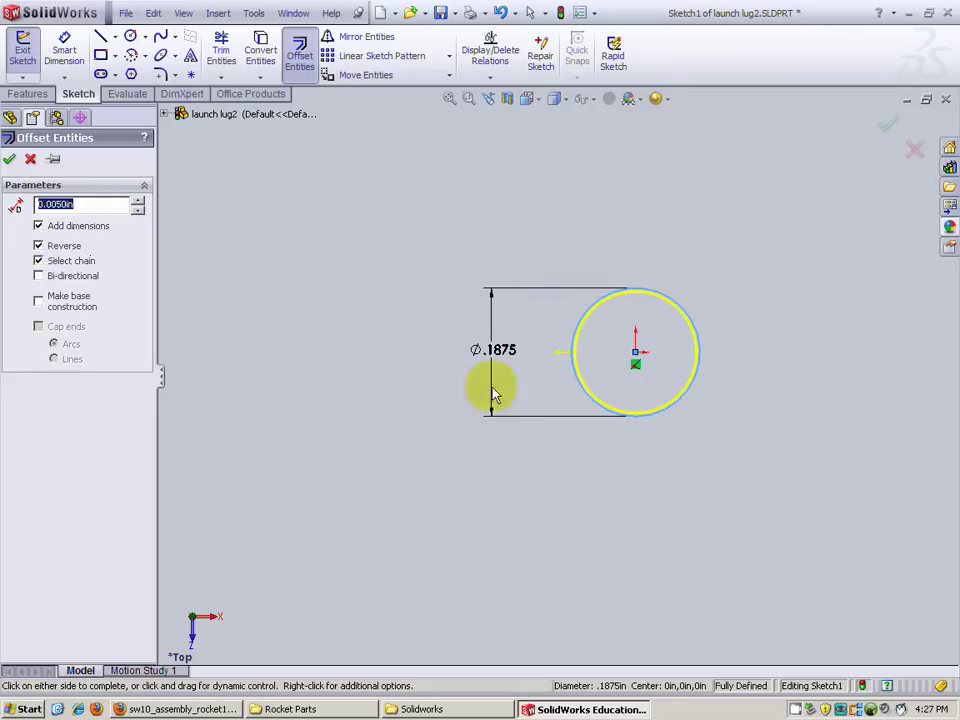
click(9, 161)
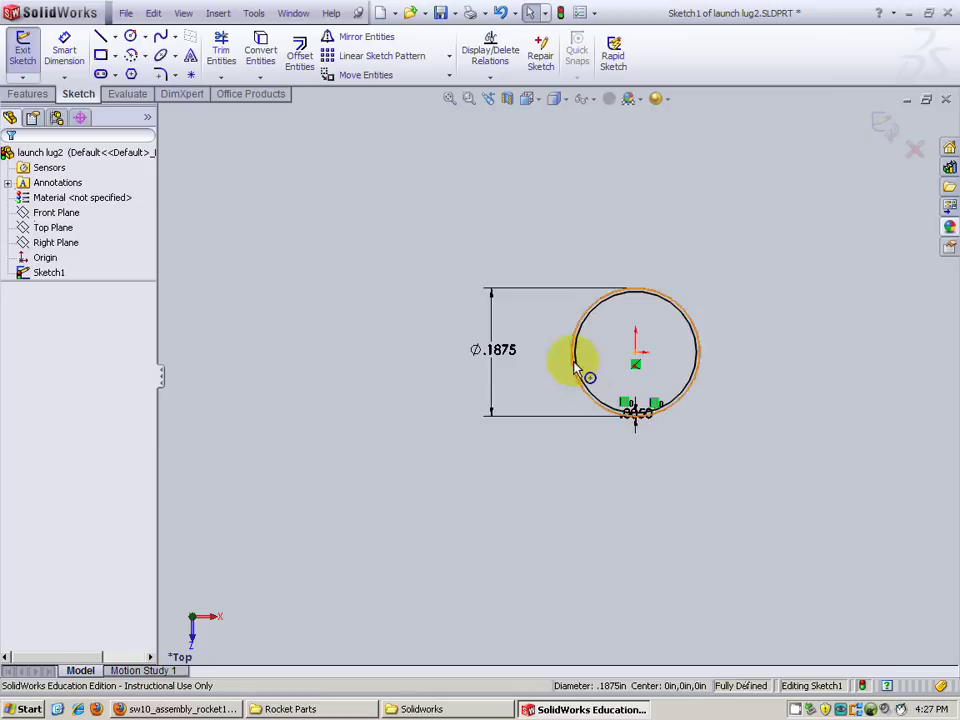
Step: Exit the sketch and extrude the two-circle ring 1.5 in as Boss-Extrude1
click(25, 70)
click(25, 95)
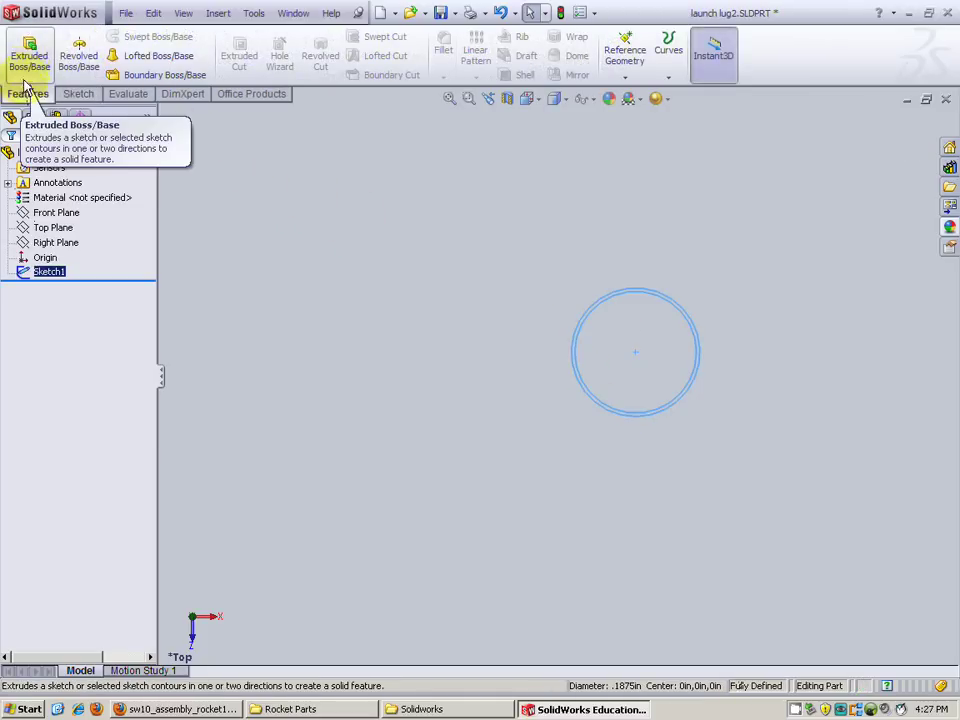
click(28, 60)
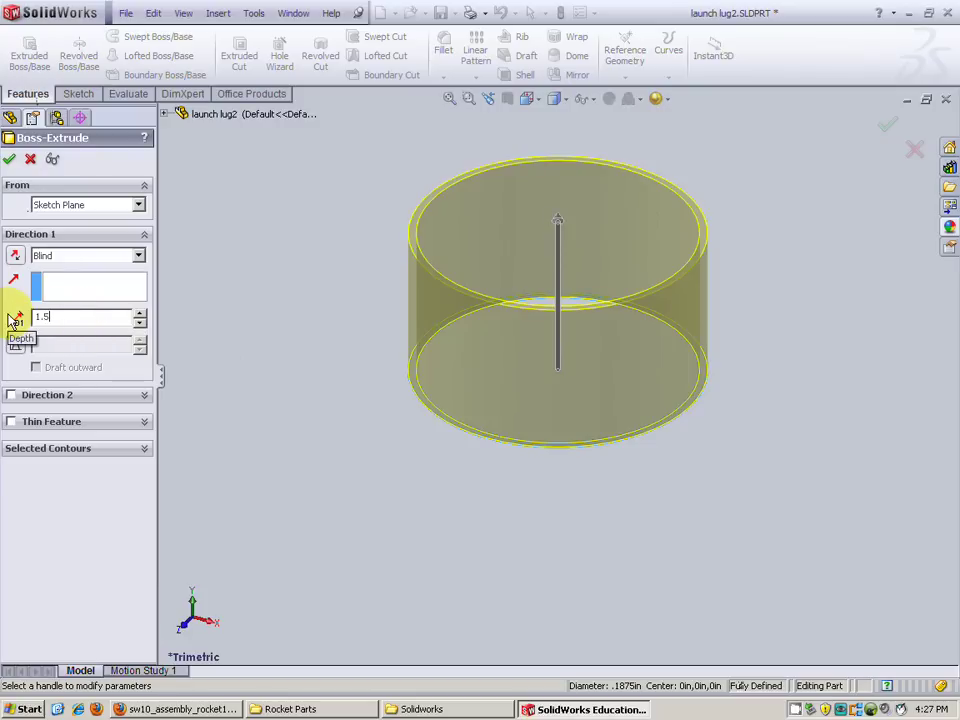
text(1.5)
key(Return)
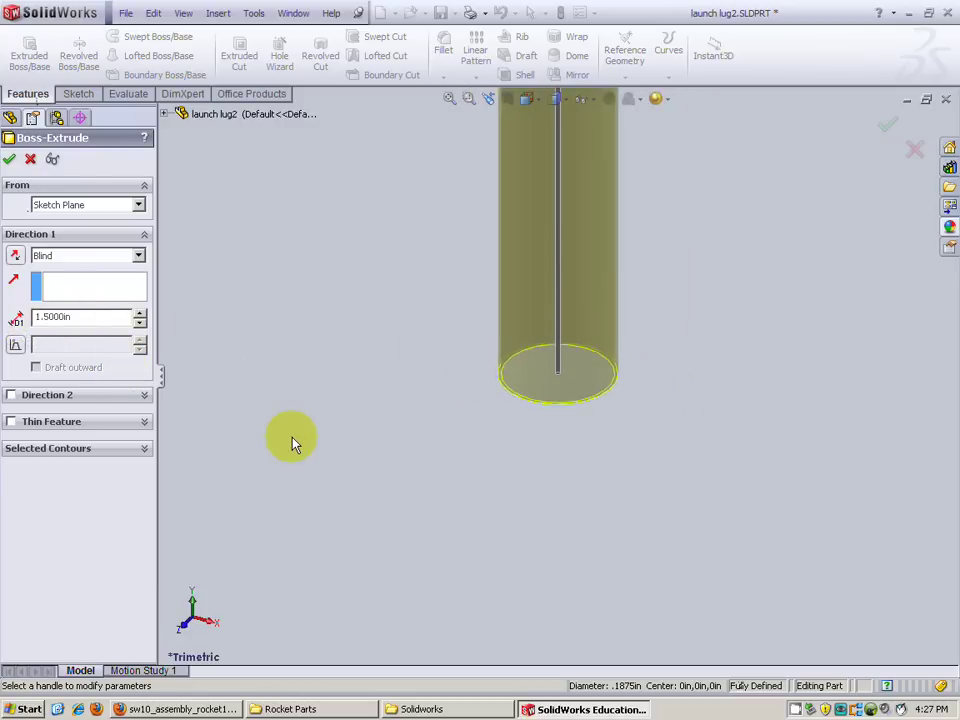
click(10, 162)
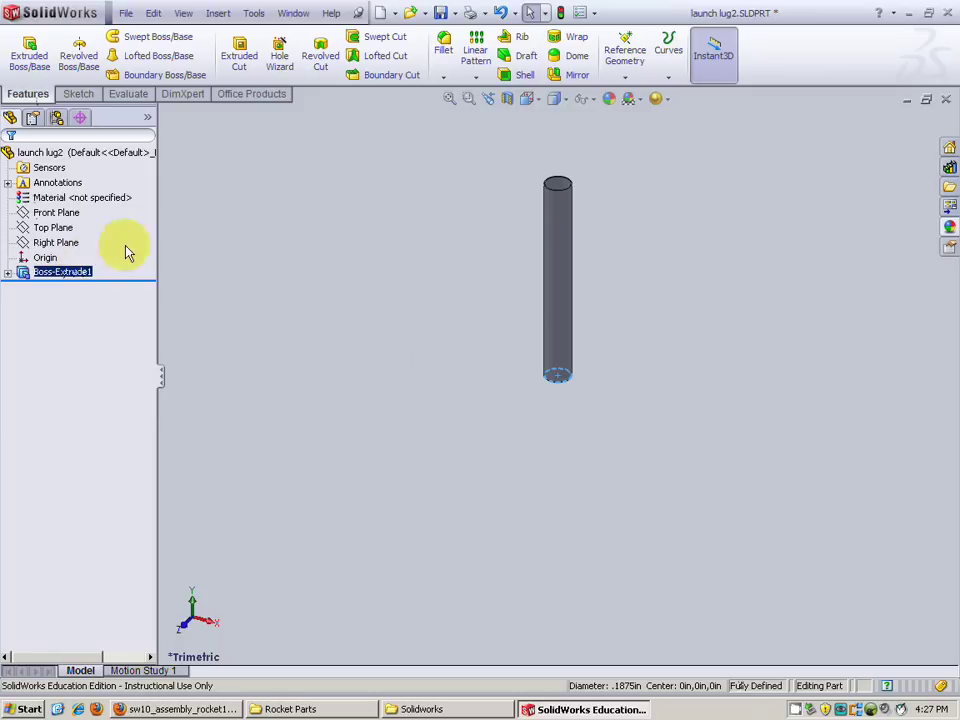
Step: Apply a shiny light-pink appearance (RGB 255/192/255) to the tube
click(610, 101)
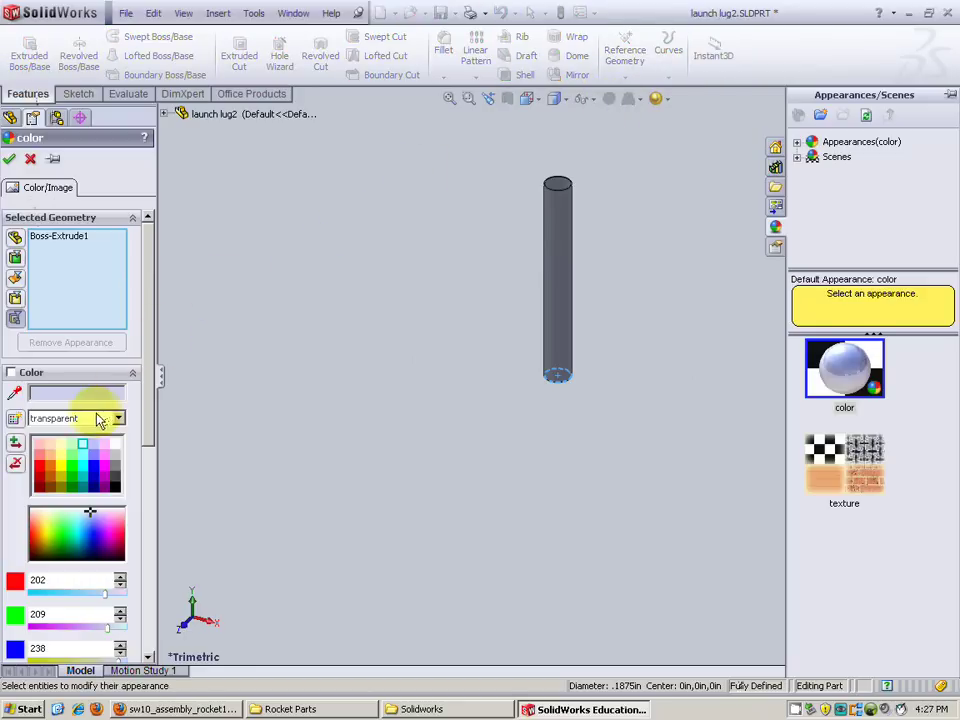
click(100, 418)
click(55, 444)
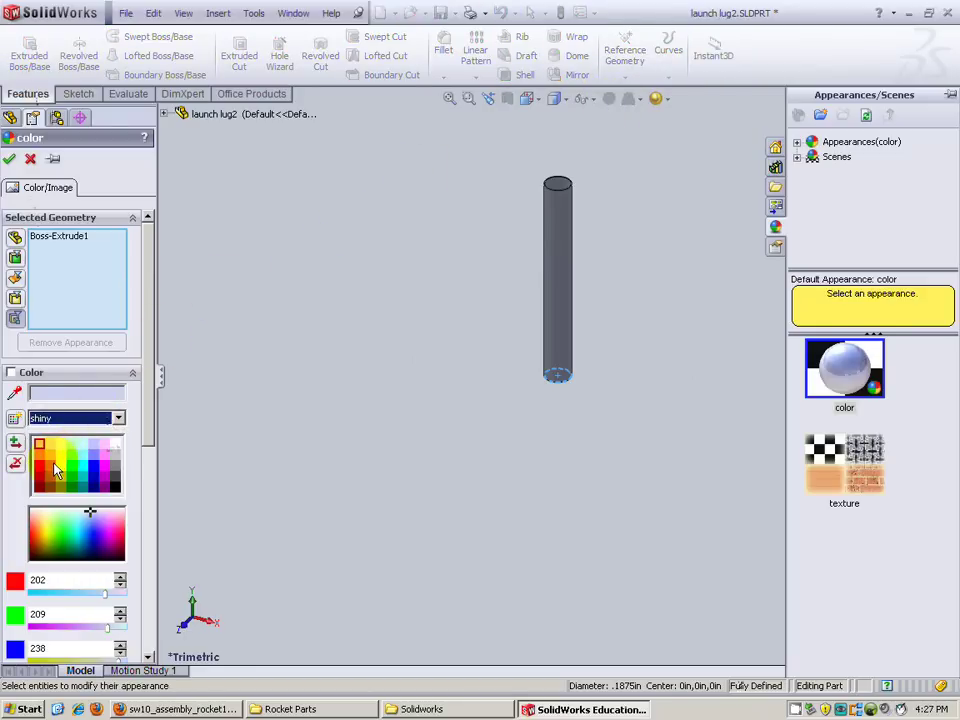
click(104, 447)
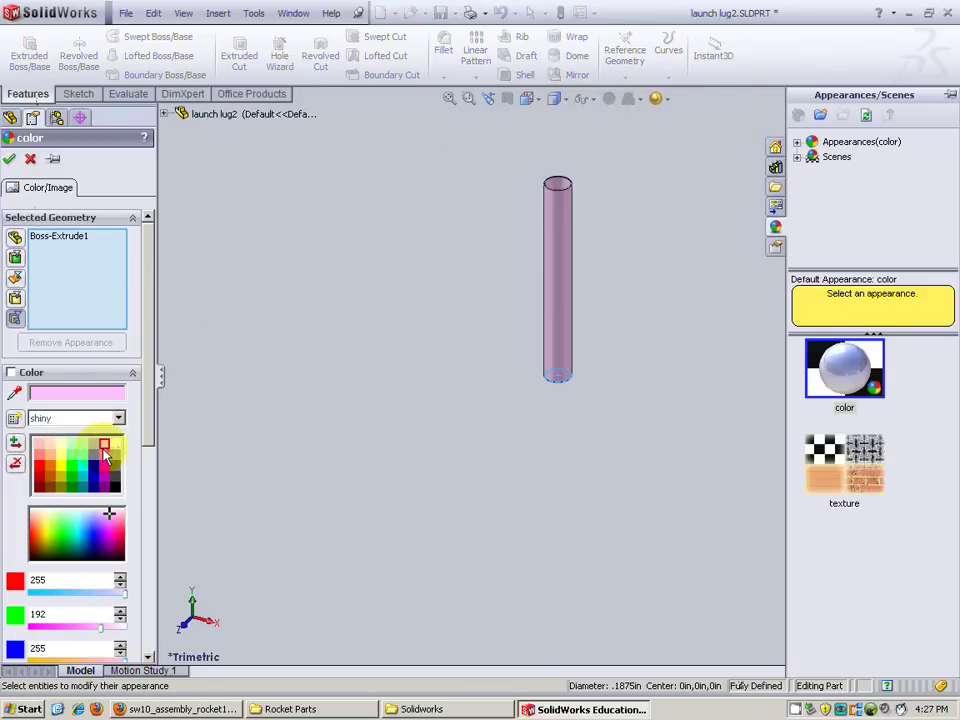
click(105, 457)
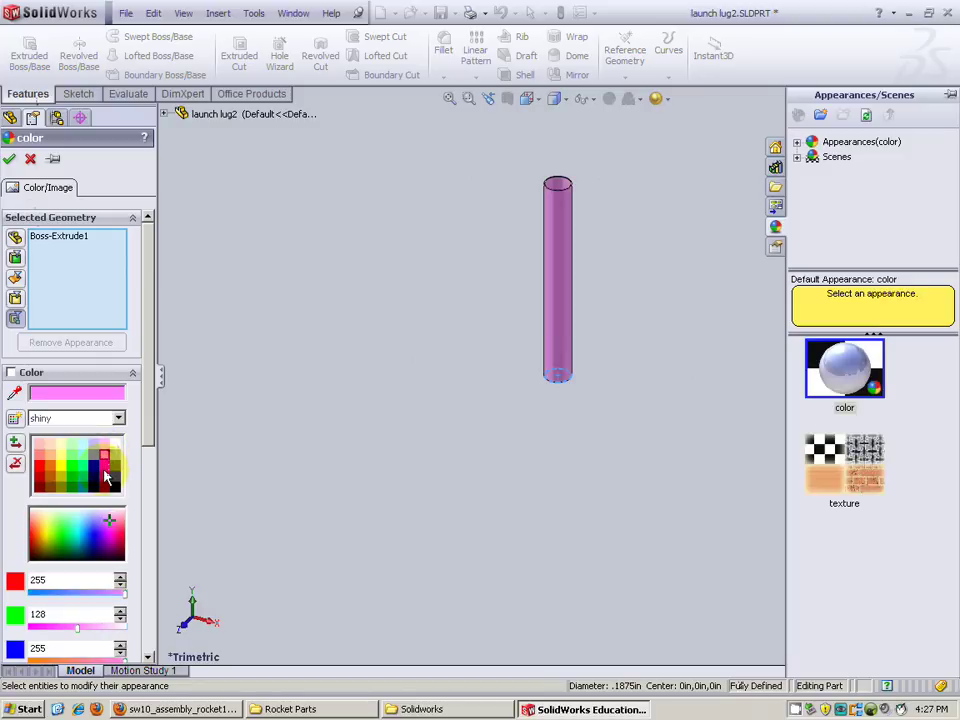
click(105, 443)
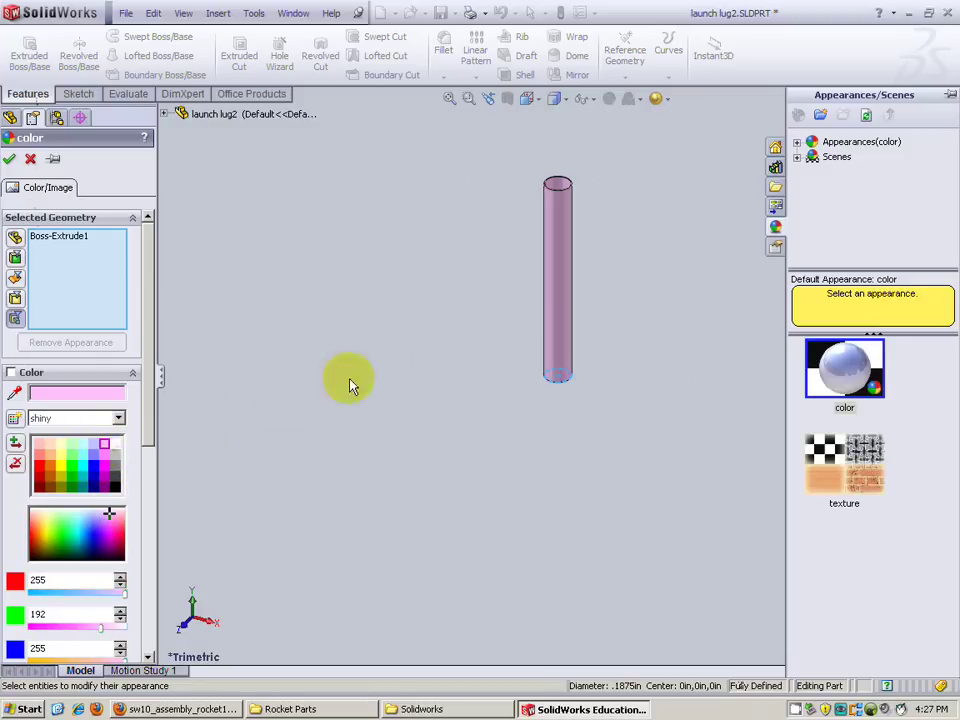
middle_drag(471, 298, 424, 375)
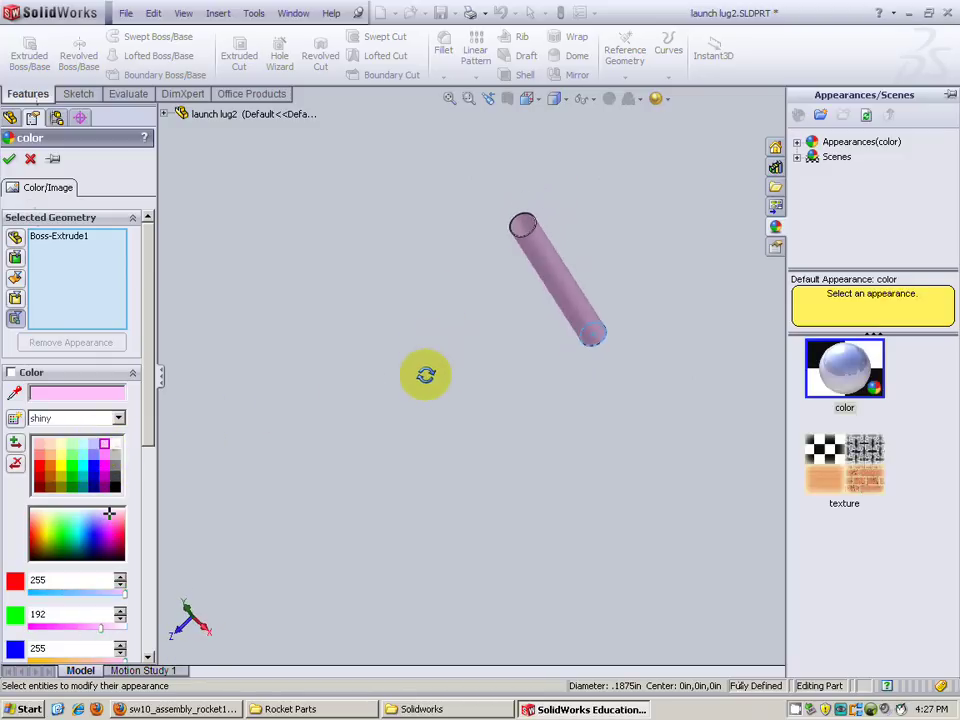
click(9, 159)
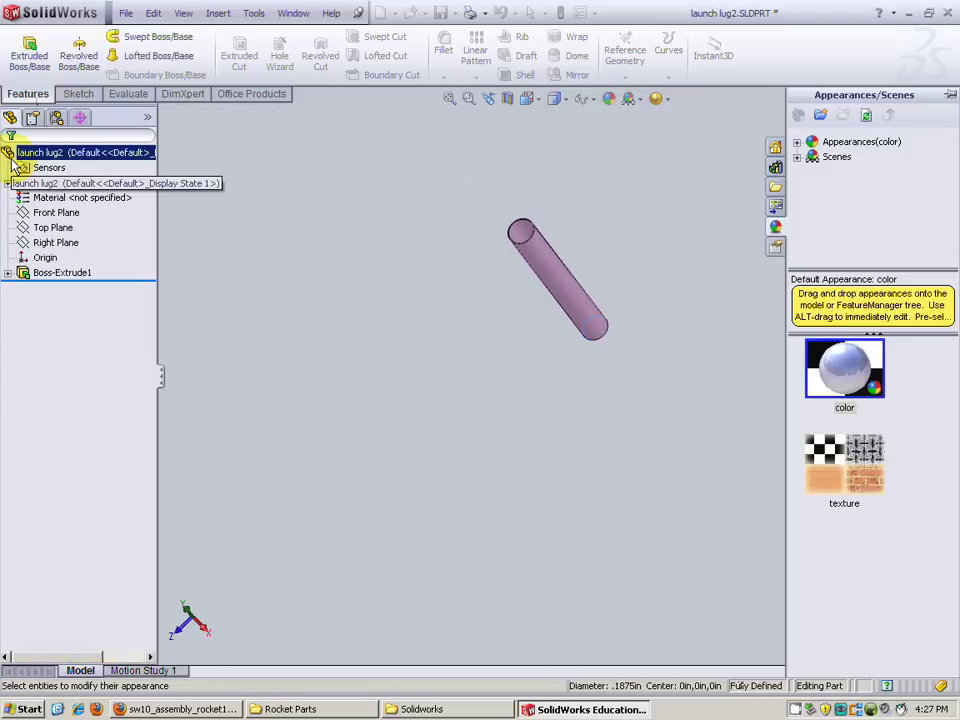
Step: Switch the display style to Shaded without edges
click(565, 99)
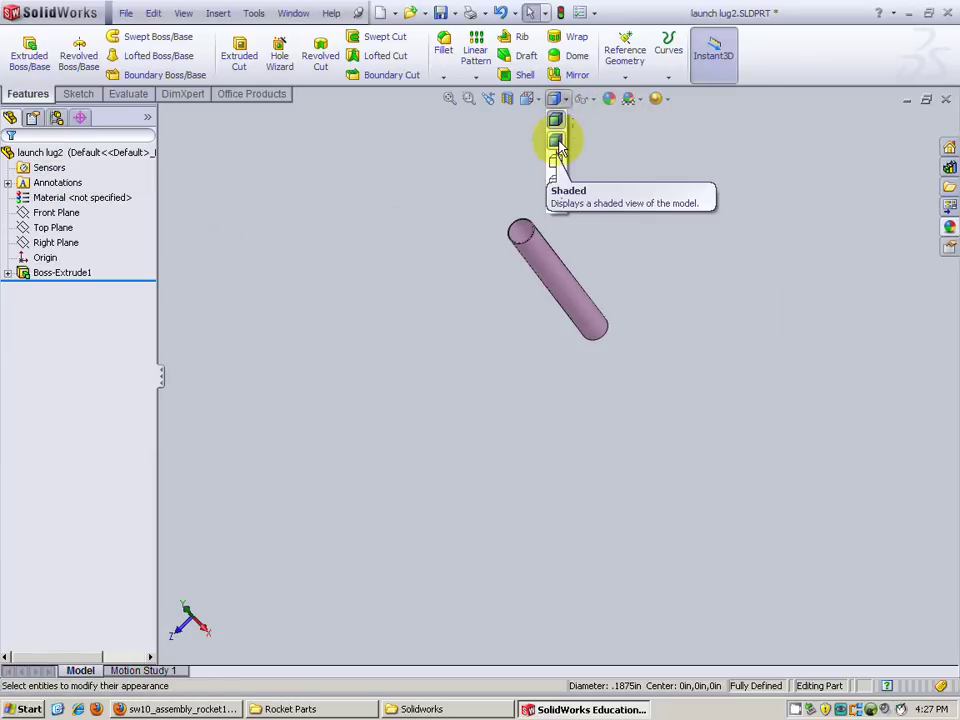
click(558, 143)
mouse_move(606, 379)
middle_down()
mouse_move(501, 258)
mouse_move(443, 154)
middle_up()
scroll(574, 323, down, 5)
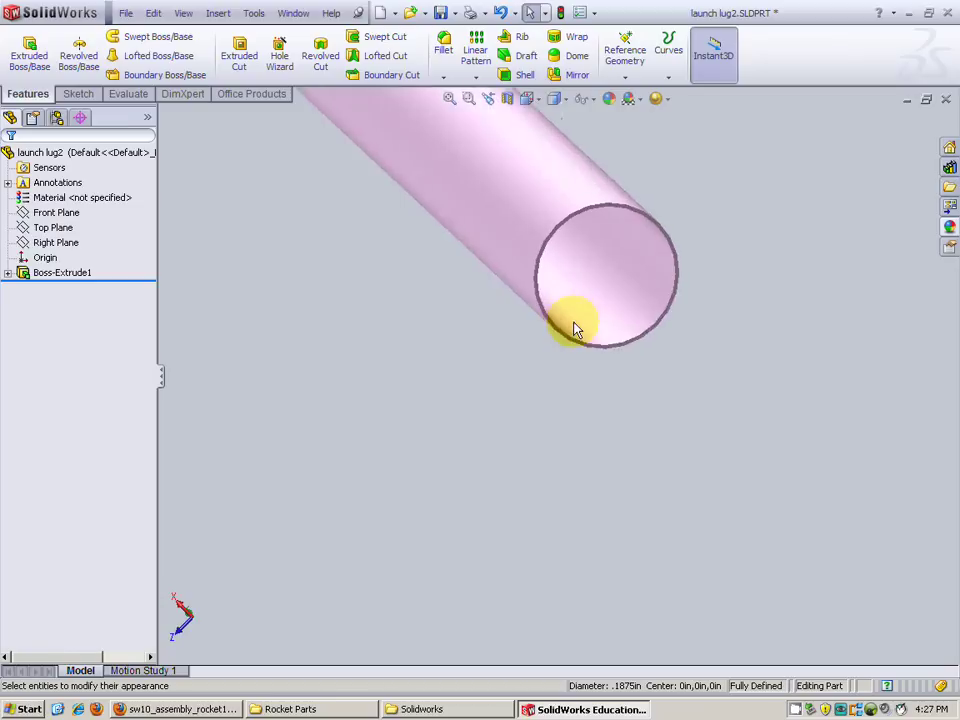
scroll(576, 330, down, 1)
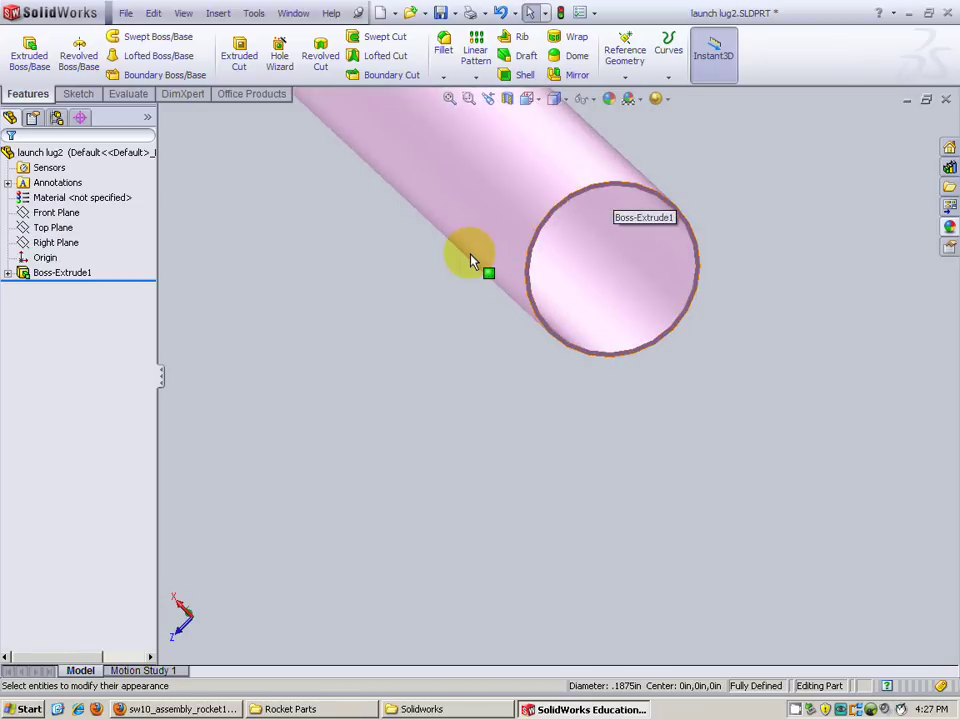
scroll(472, 262, up, 4)
Step: Orbit and zoom around the pink tube to view it nearly end-on
middle_drag(450, 240, 558, 272)
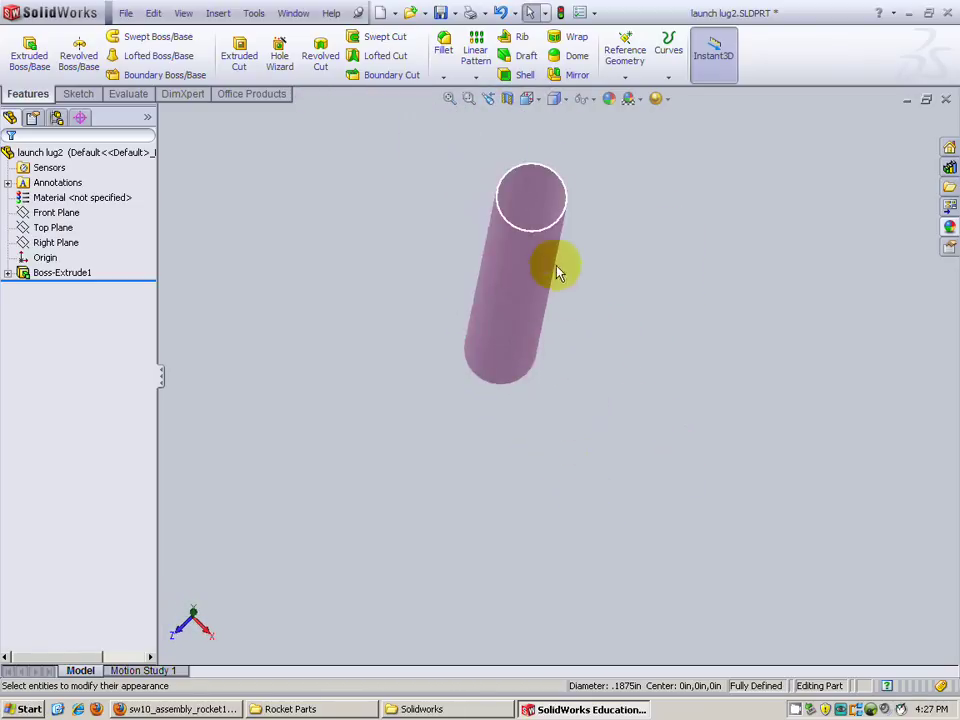
middle_drag(626, 294, 489, 96)
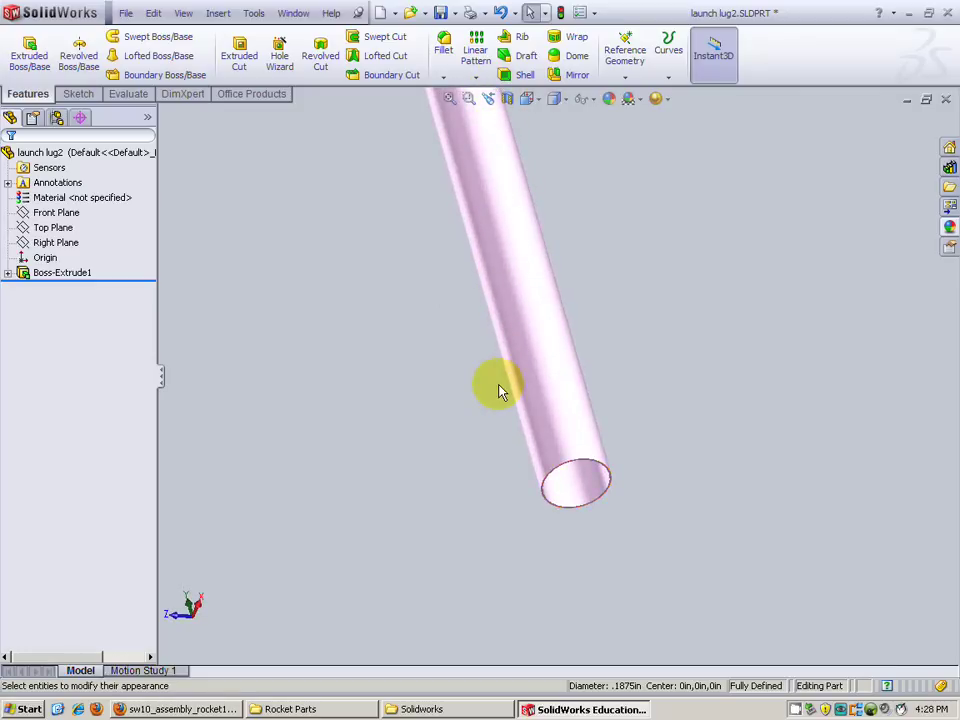
scroll(501, 392, up, 3)
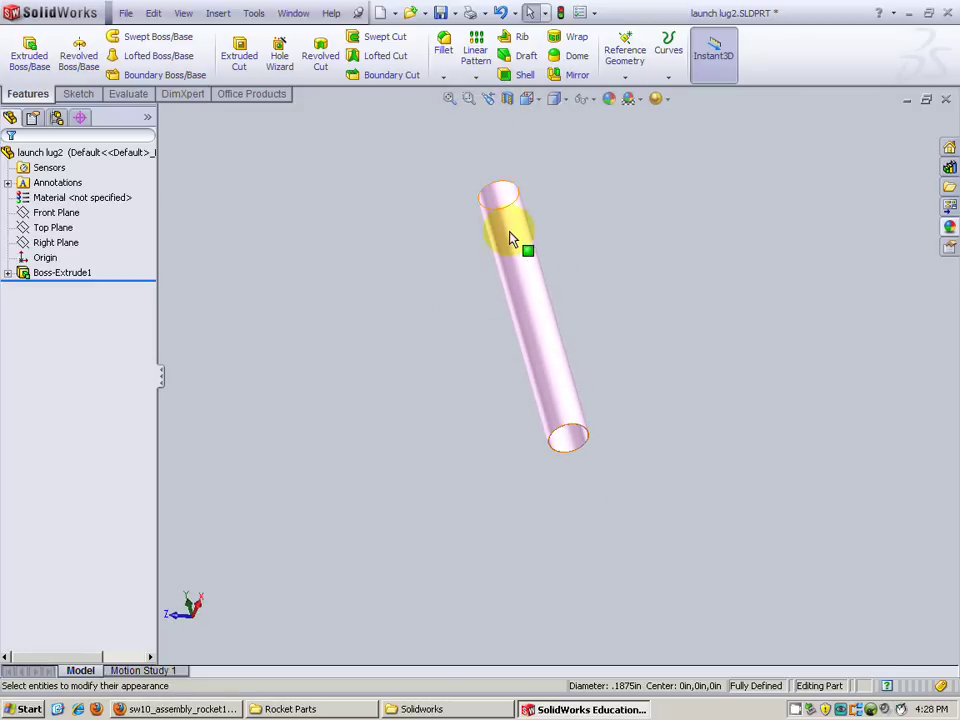
middle_drag(510, 238, 506, 268)
scroll(557, 340, down, 5)
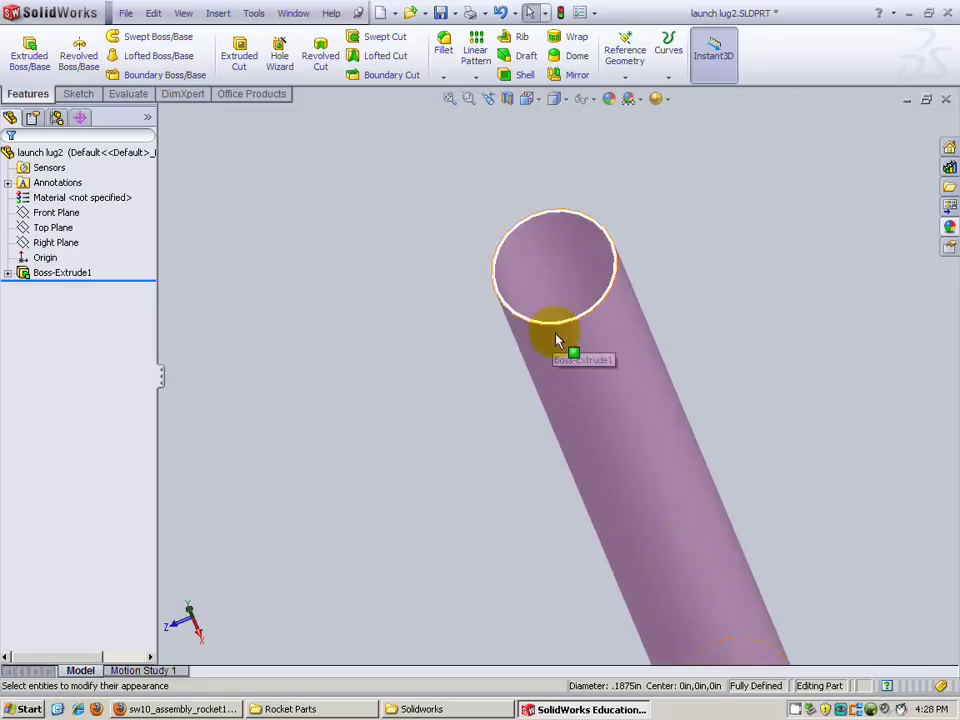
scroll(557, 338, down, 2)
scroll(560, 352, up, 5)
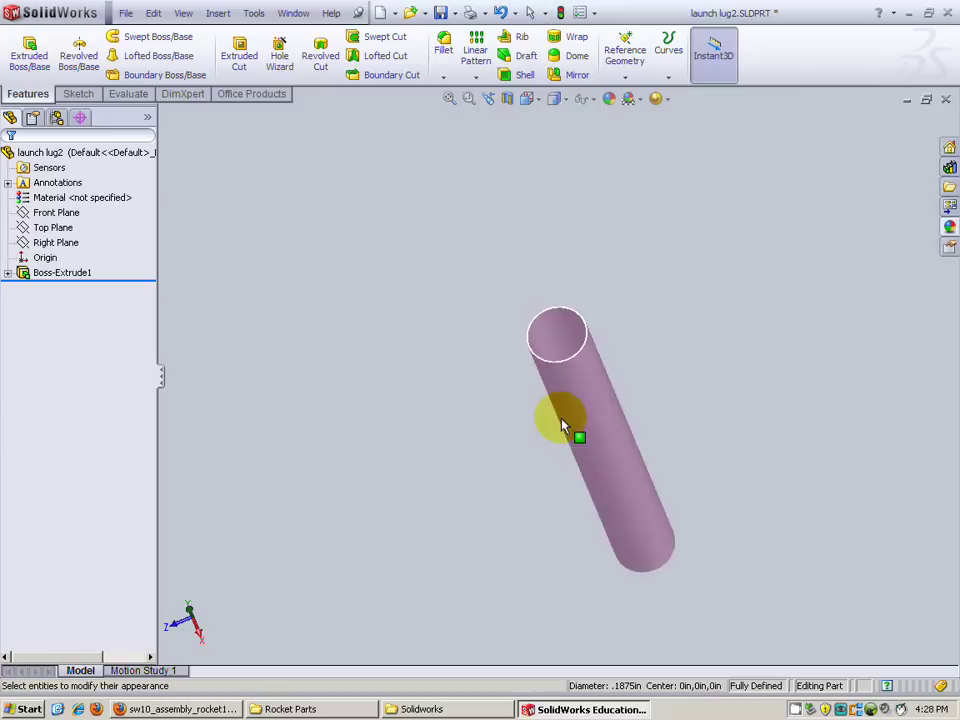
middle_drag(562, 425, 577, 500)
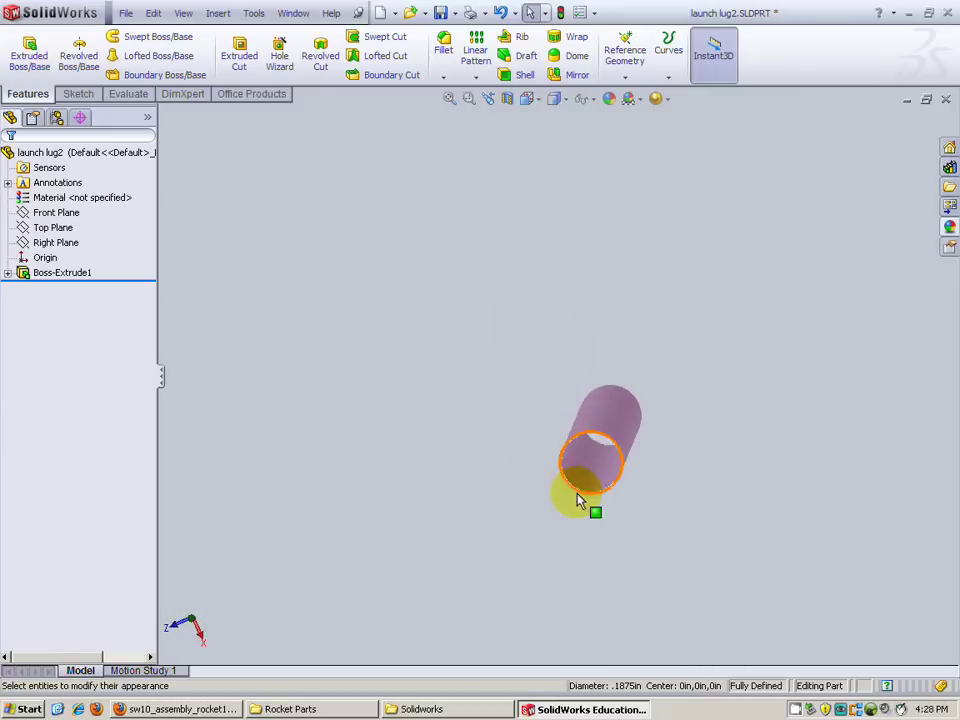